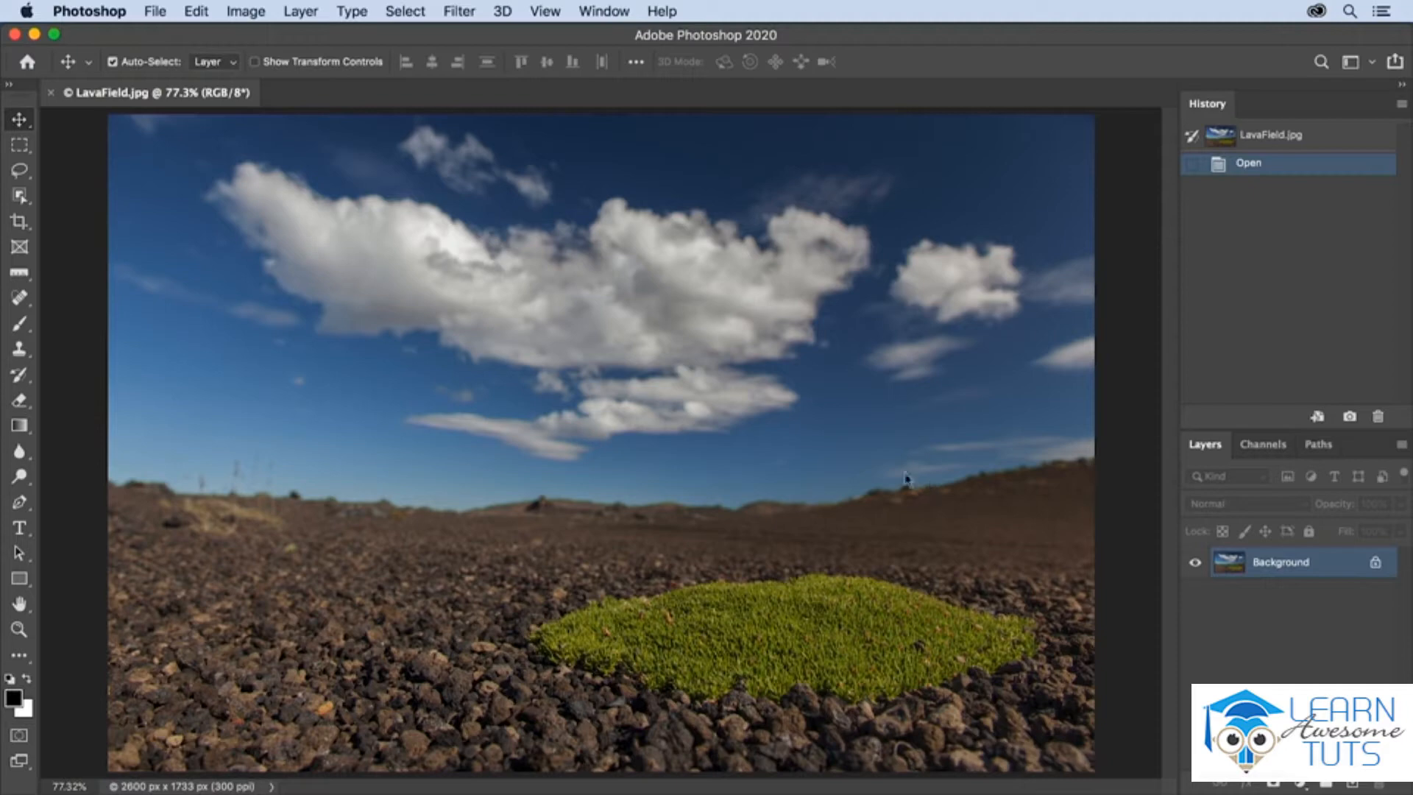
Try to resize the image to 5 by 4 inches in the Image Size settings, and cancel the change
{"action": "left_click", "coordinate": [246, 11]}
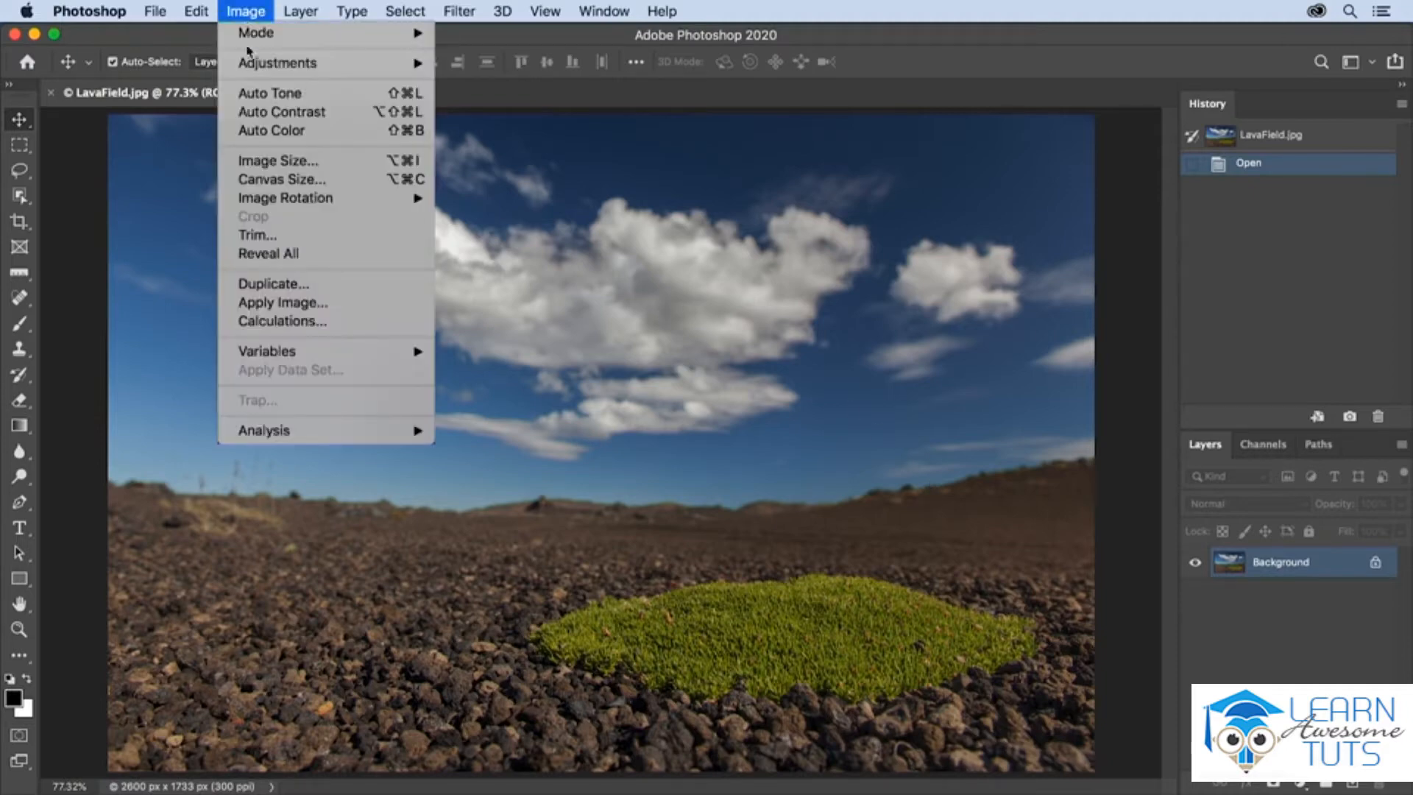
{"action": "left_click", "coordinate": [265, 161]}
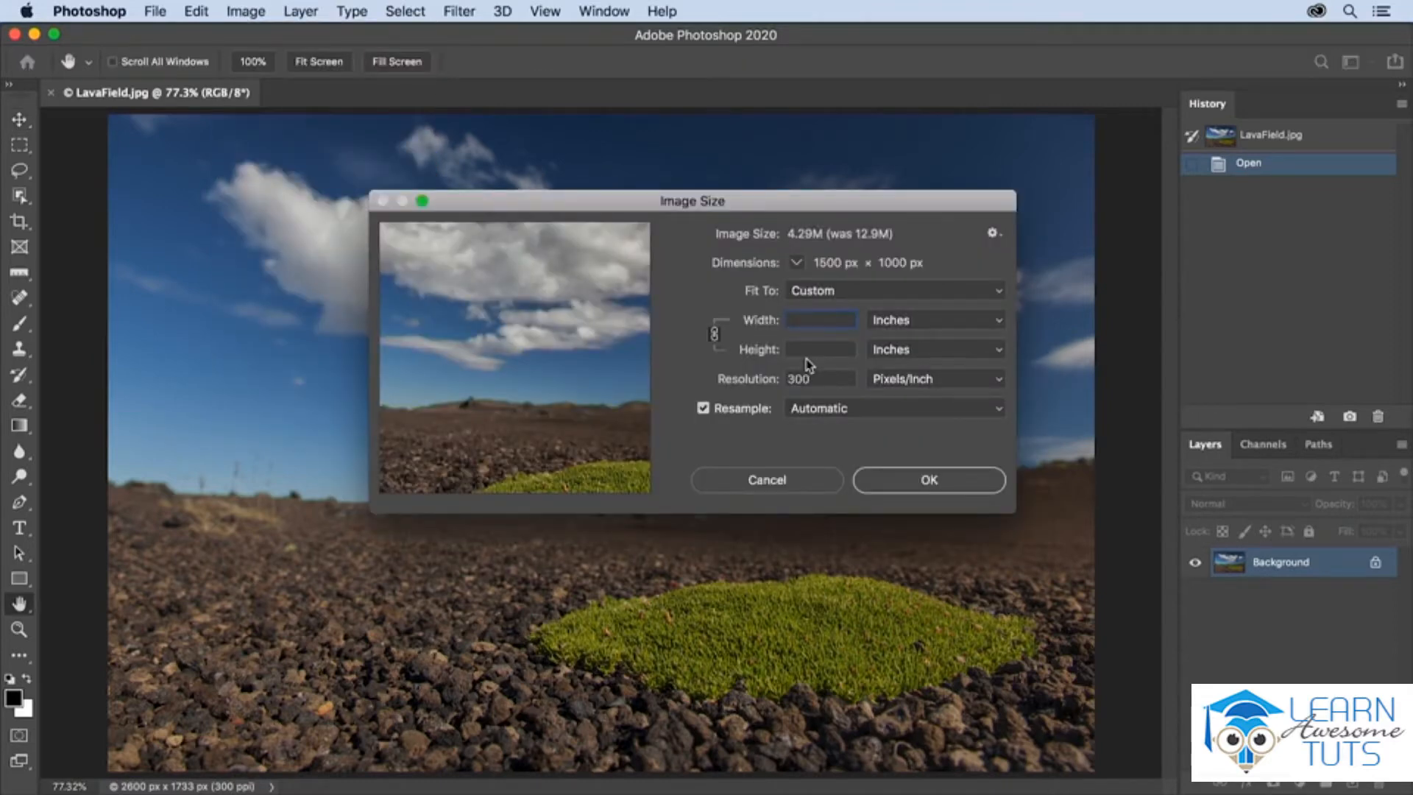
{"action": "type", "text": "5"}
{"action": "key", "text": "Tab"}
{"action": "type", "text": "4"}
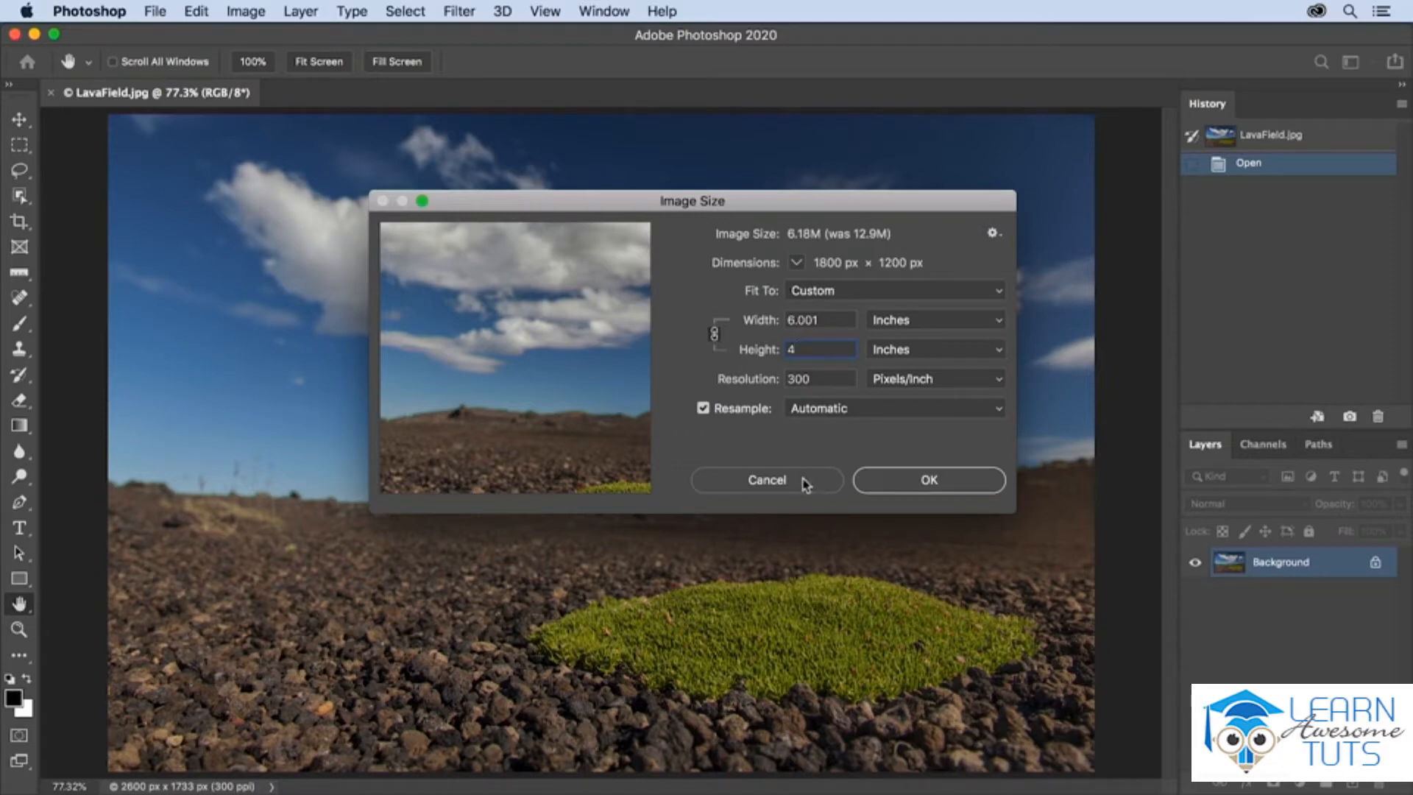
{"action": "left_click", "coordinate": [767, 480]}
{"action": "key", "text": "v"}
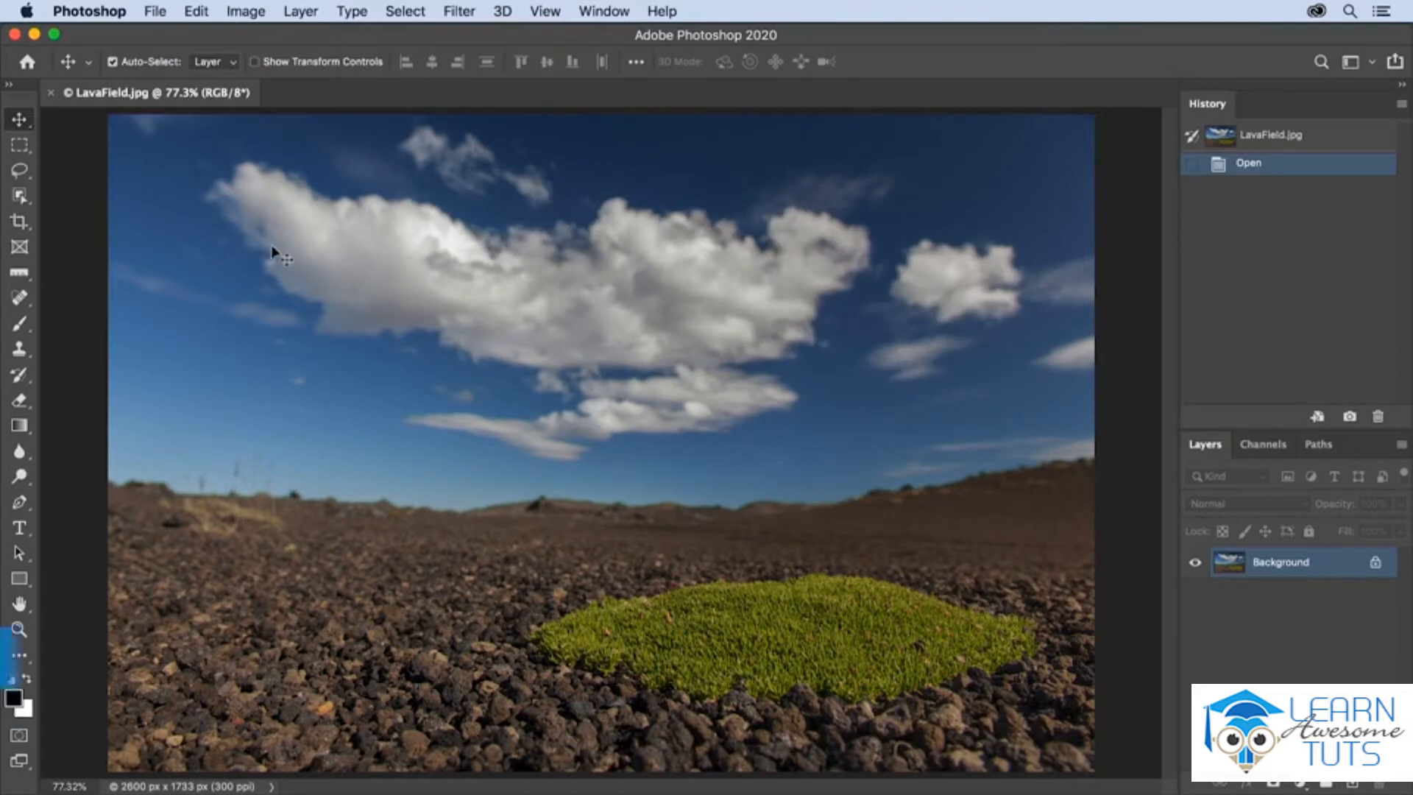
Set a 4:5 crop ratio, swap it to 5:4 for landscape orientation, and apply the crop
{"action": "key", "text": "c"}
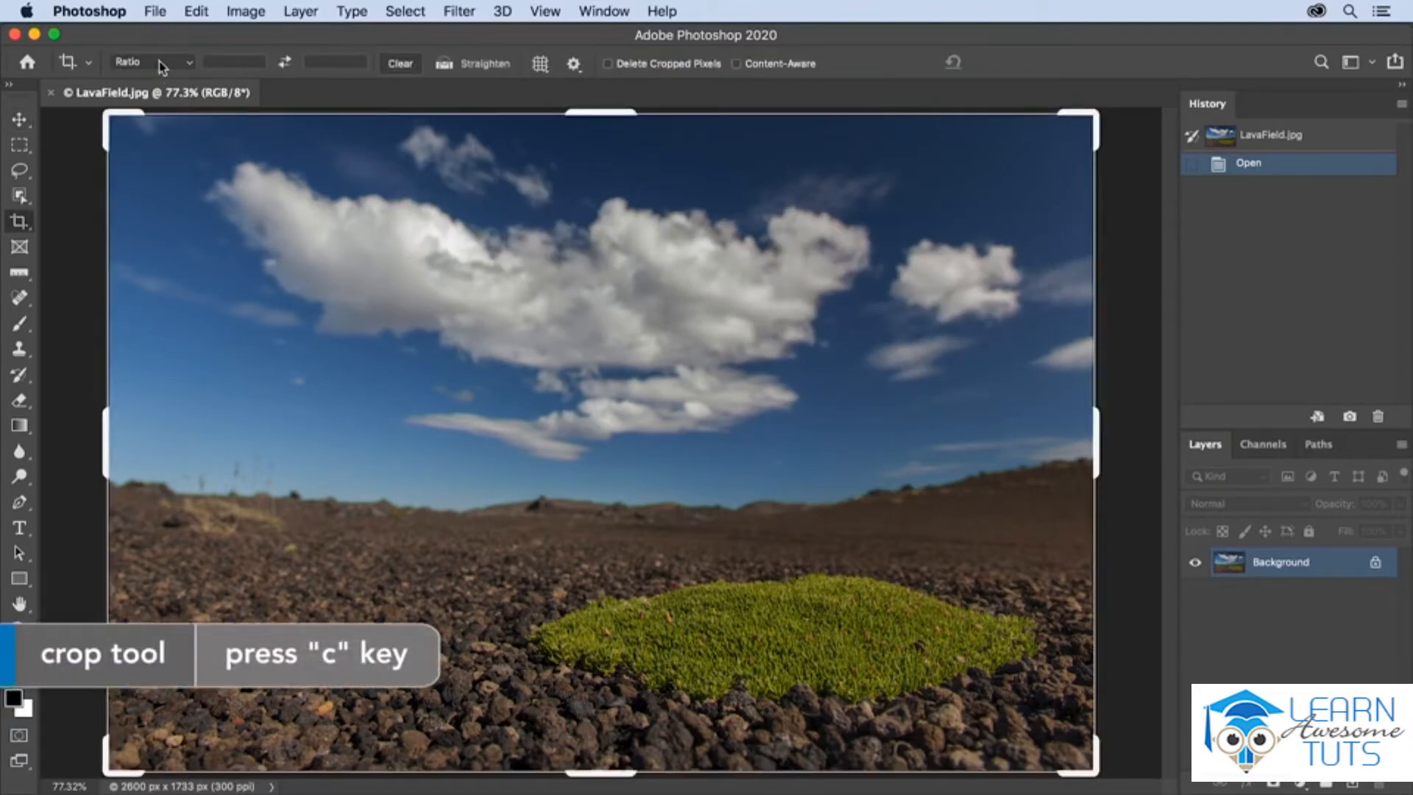
{"action": "left_click", "coordinate": [218, 63]}
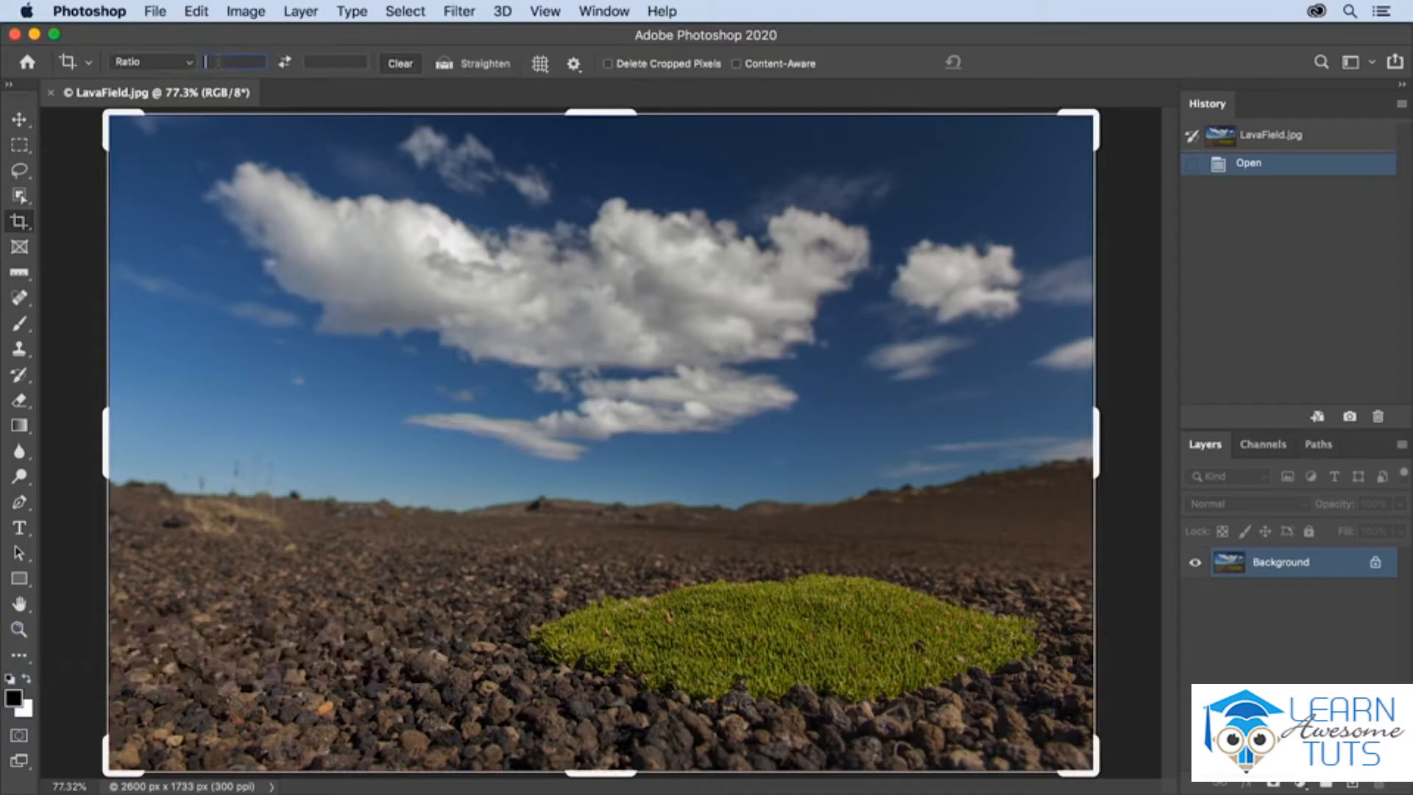
{"action": "type", "text": "4"}
{"action": "key", "text": "Tab"}
{"action": "type", "text": "5"}
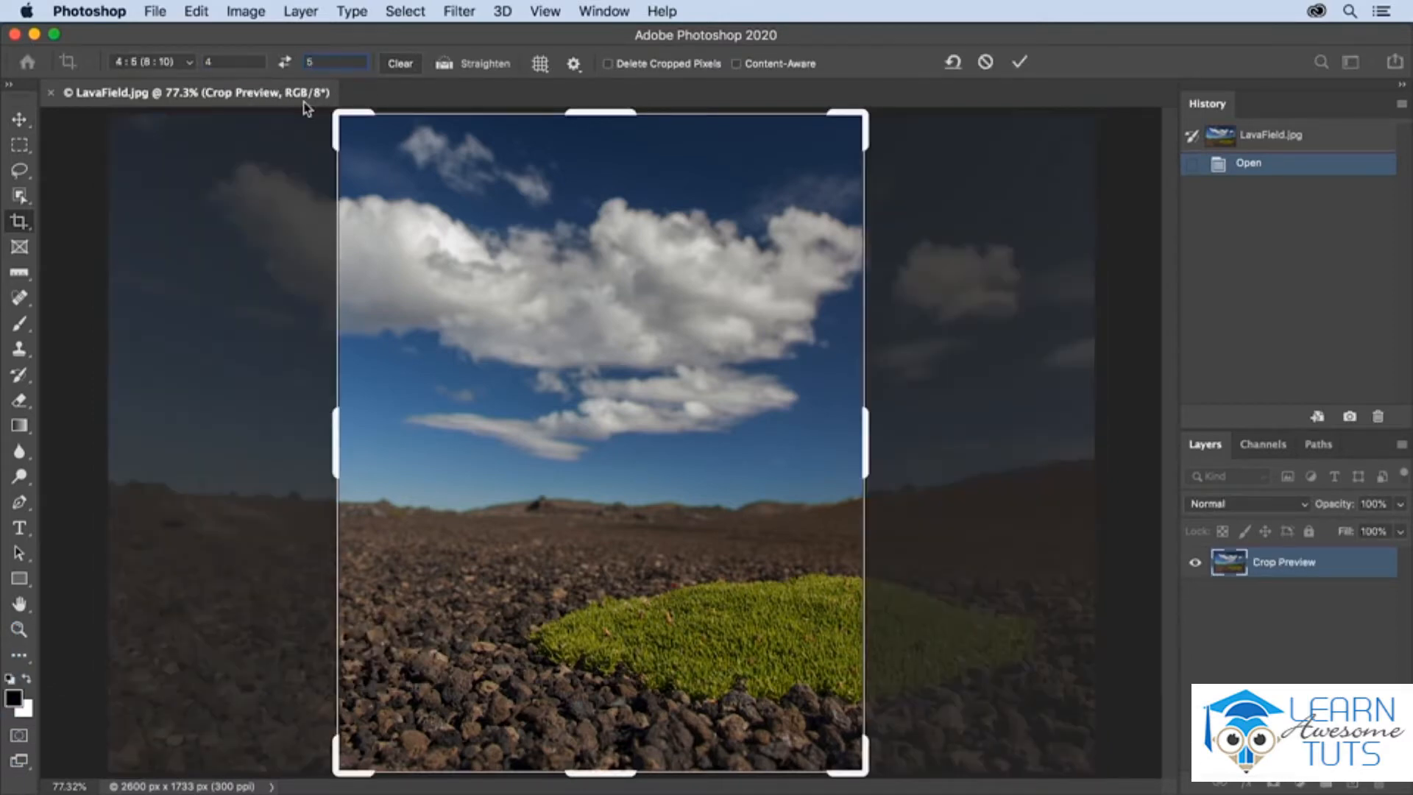
{"action": "left_click", "coordinate": [285, 64]}
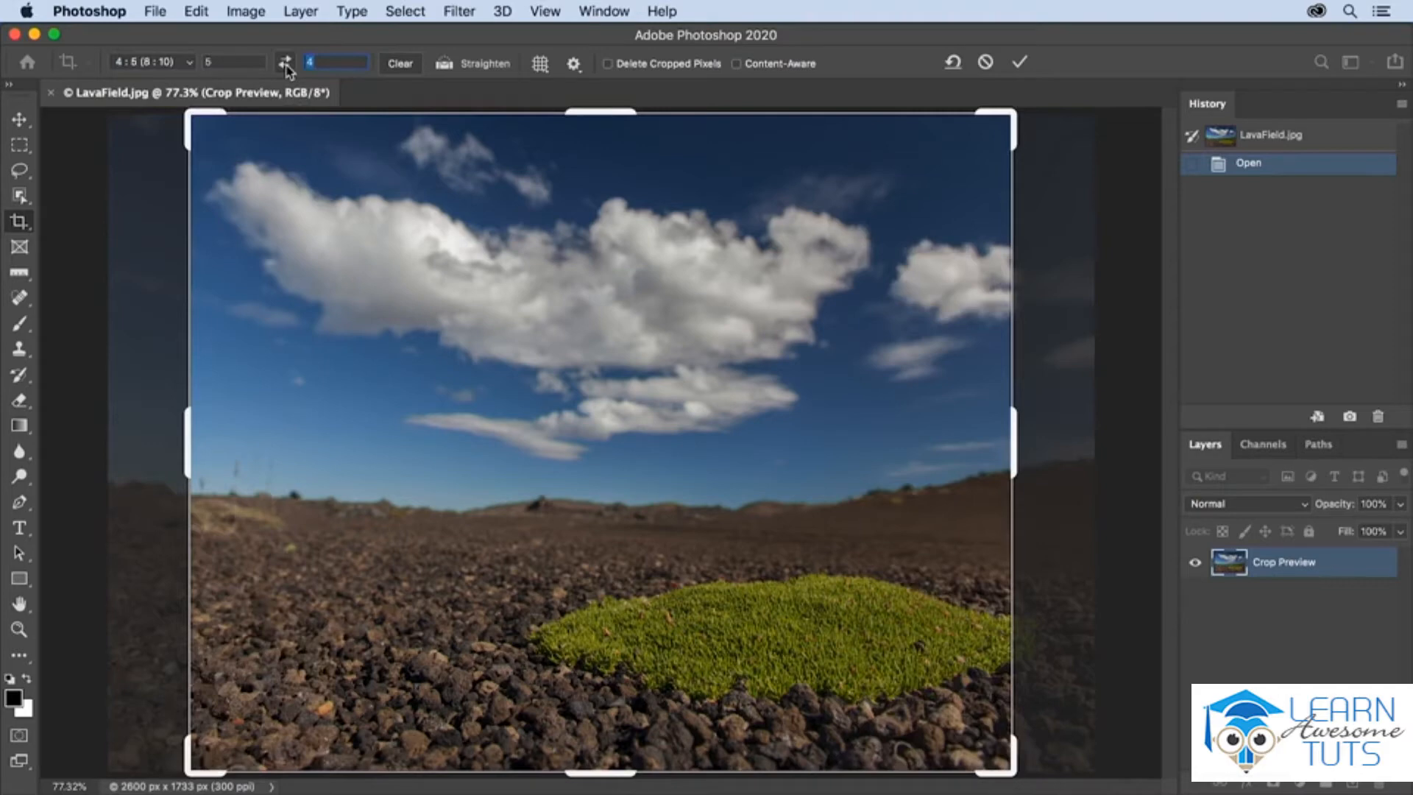
{"action": "key", "text": "Return"}
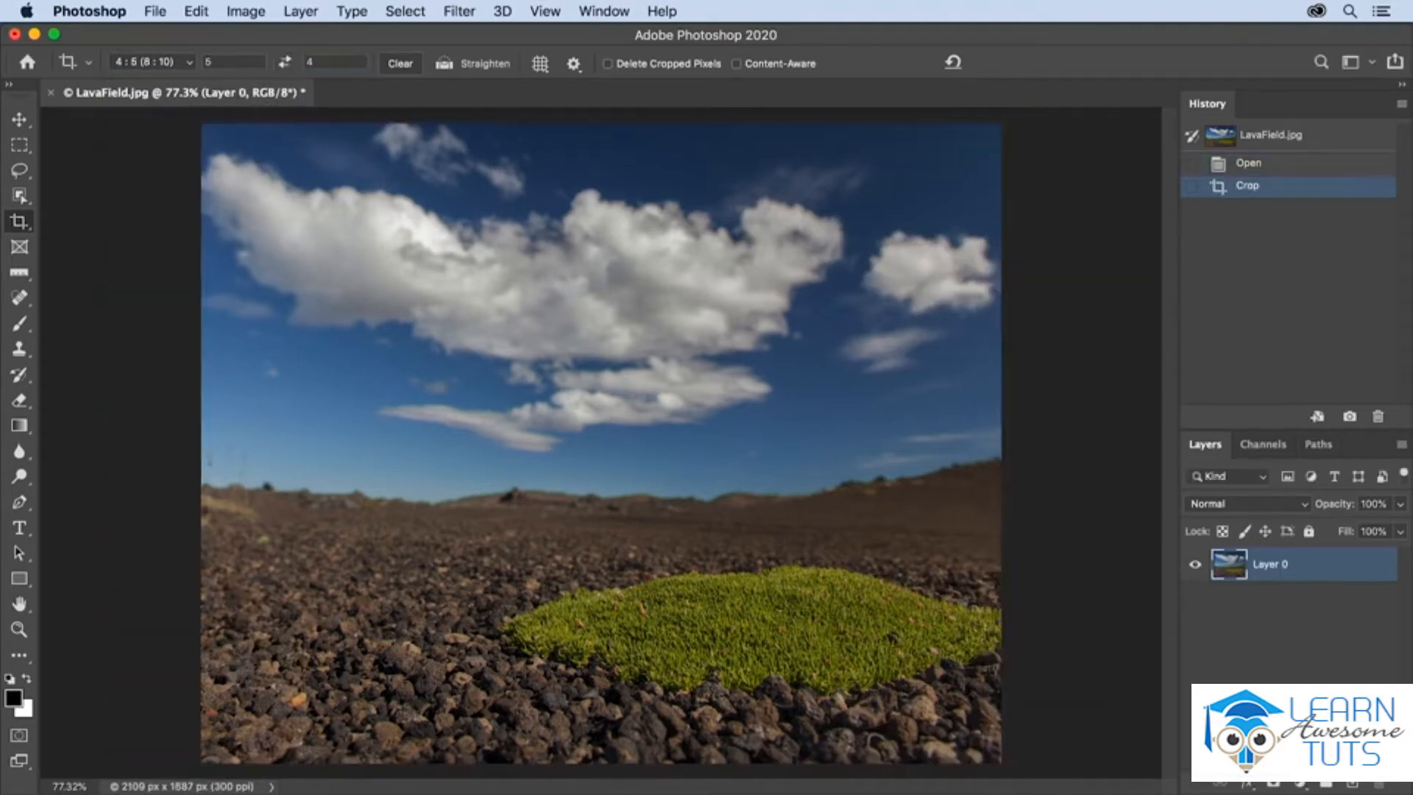
Check in the Image Size settings which height results from a width of 5 inches, and cancel without resizing
{"action": "left_click", "coordinate": [245, 11]}
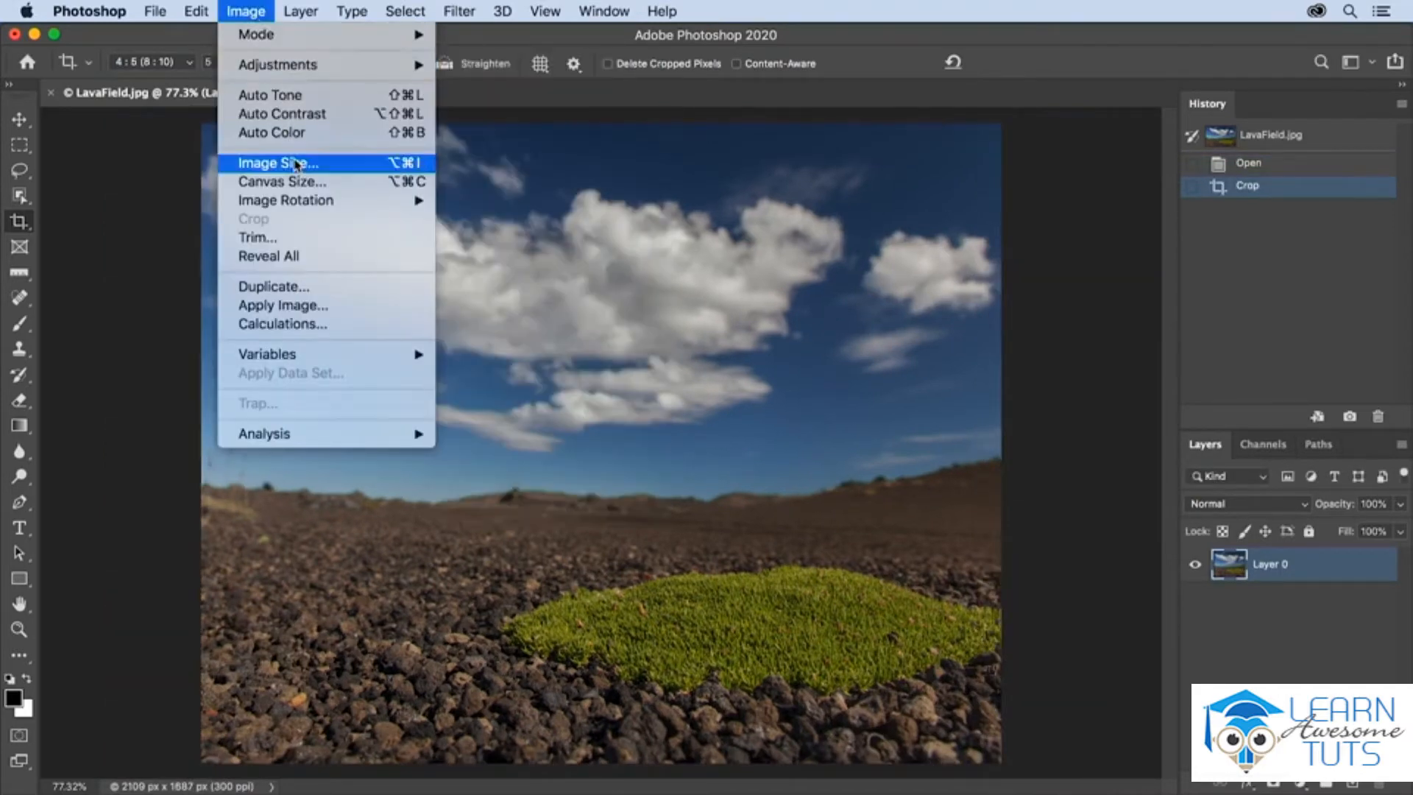
{"action": "left_click", "coordinate": [294, 163]}
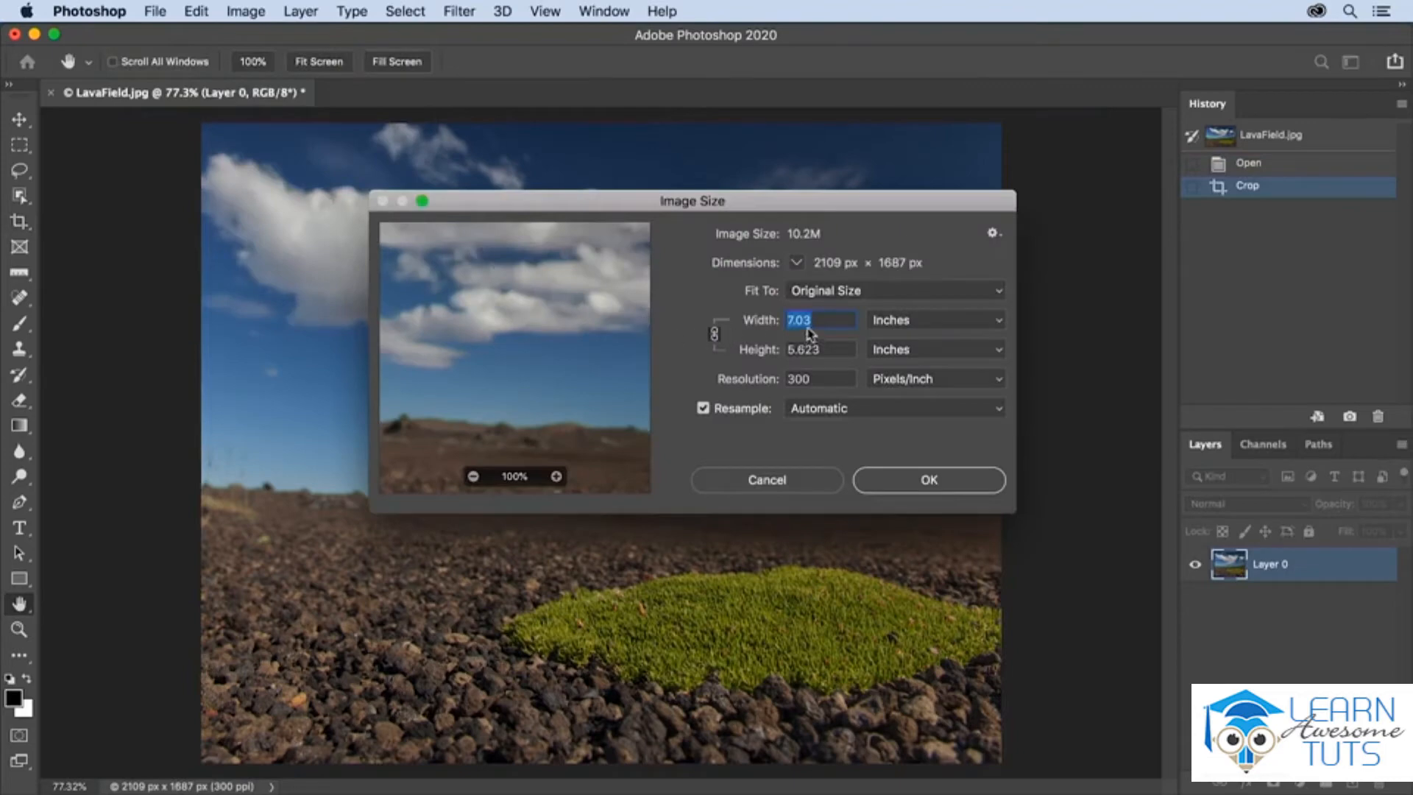
{"action": "type", "text": "5"}
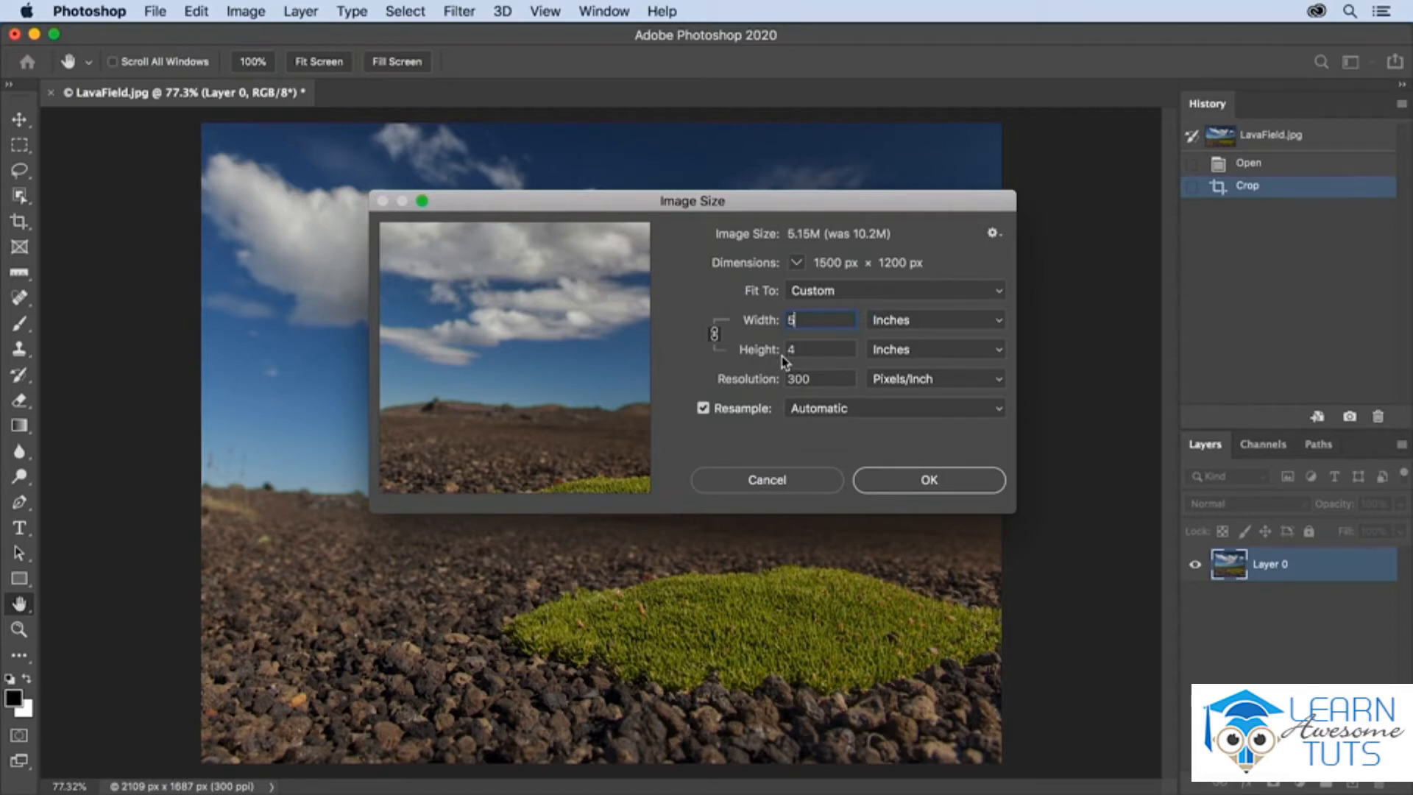
{"action": "left_click", "coordinate": [809, 480]}
{"action": "key", "text": "c"}
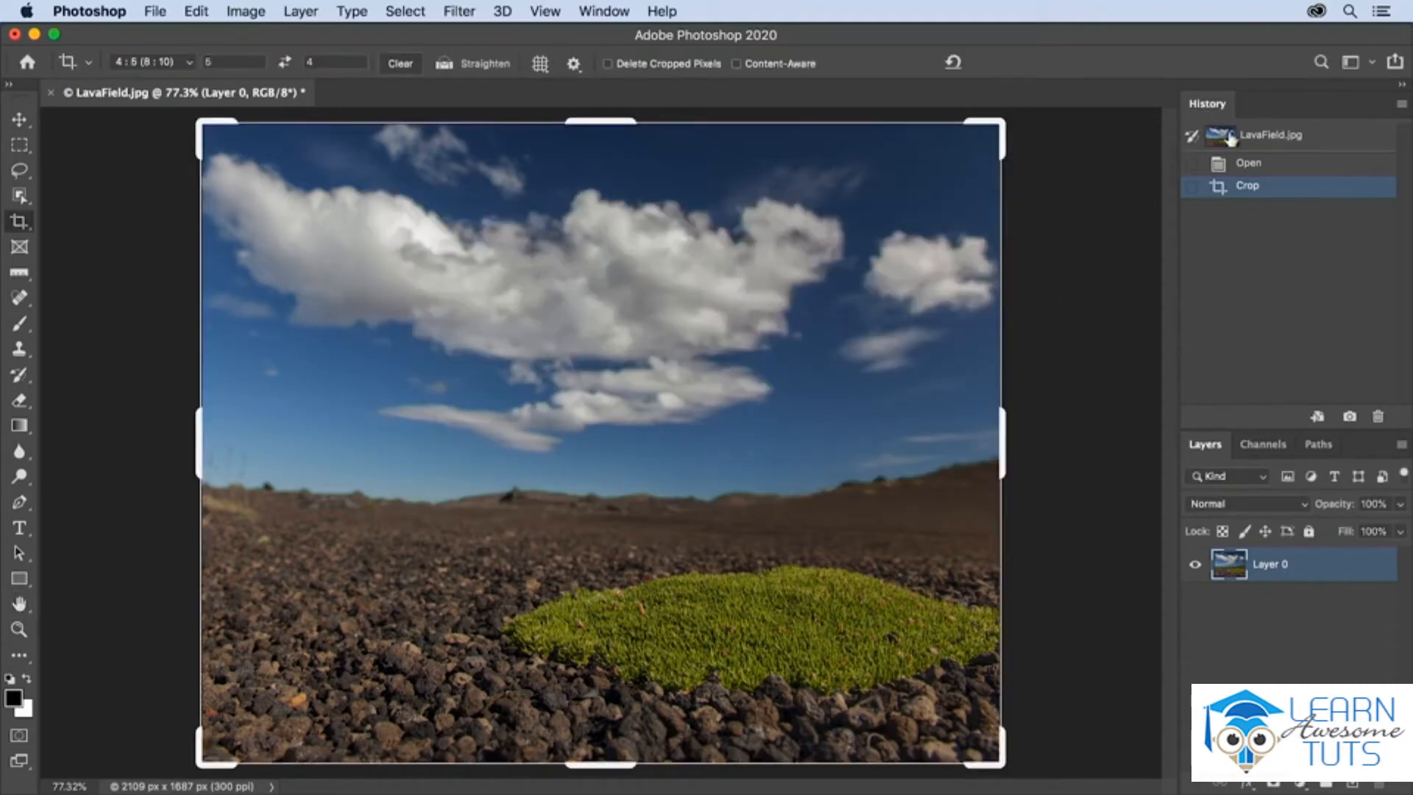
Restore the original photo from its history snapshot and set a W x H x Resolution crop of 5 in by 4 in at 300 px/in
{"action": "left_click", "coordinate": [1254, 136]}
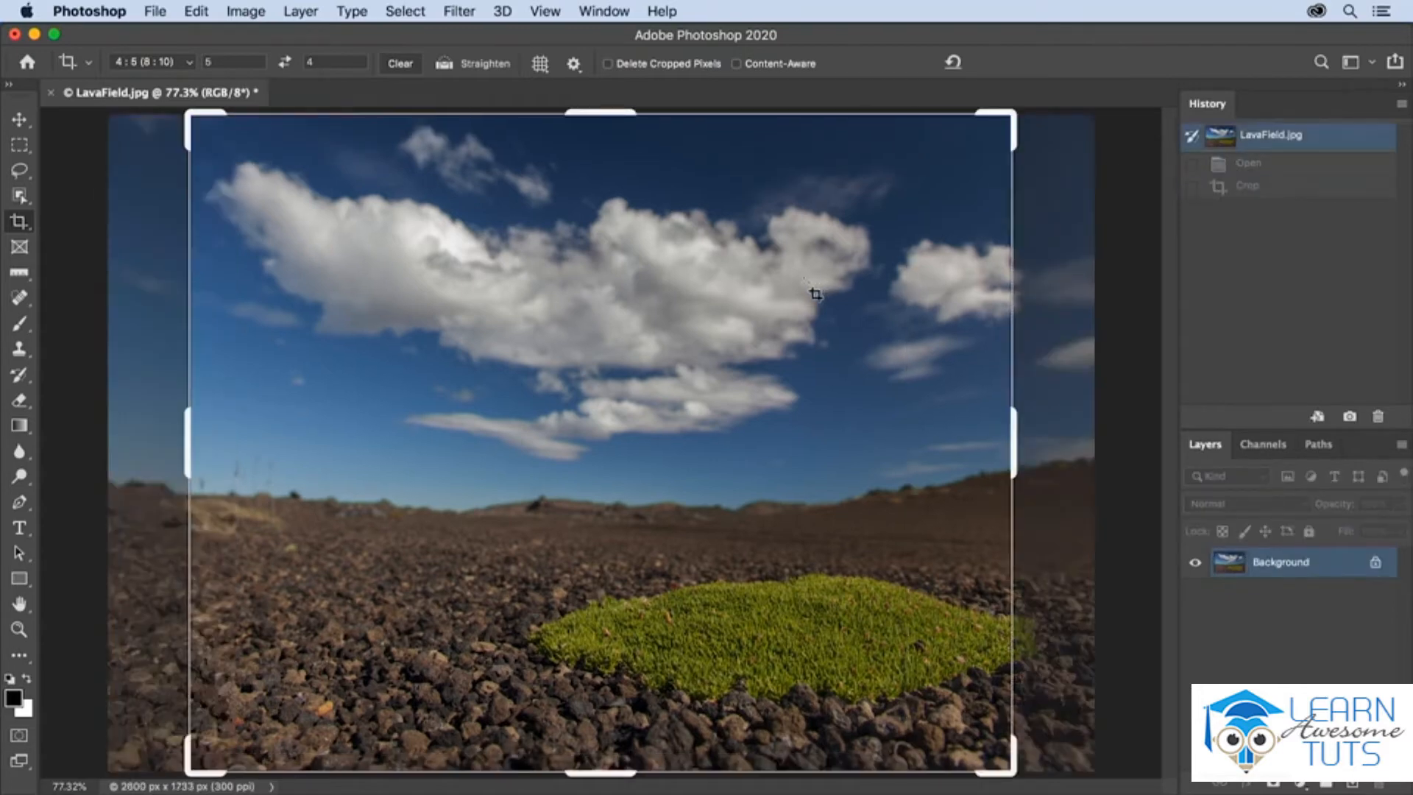
{"action": "left_click", "coordinate": [190, 68]}
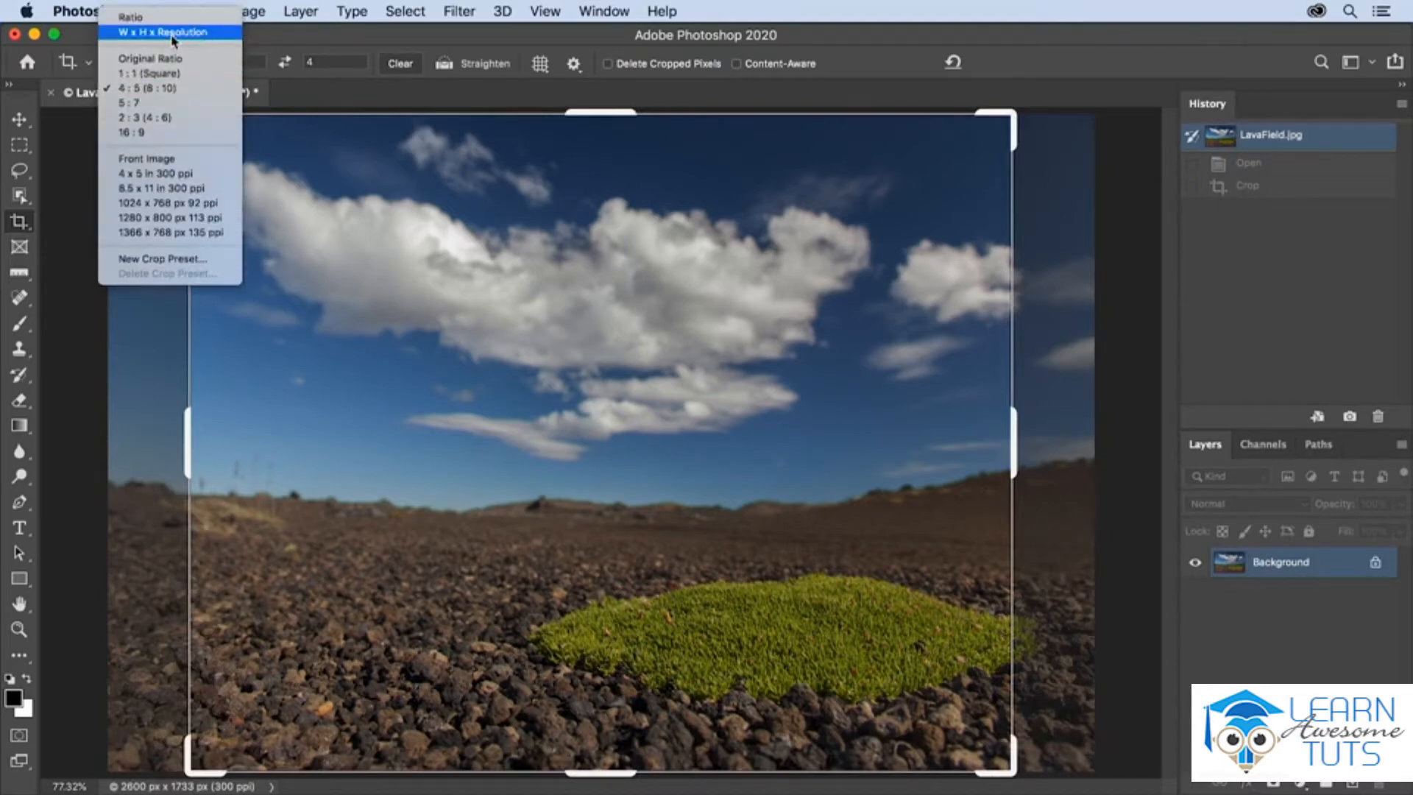
{"action": "left_click", "coordinate": [174, 34]}
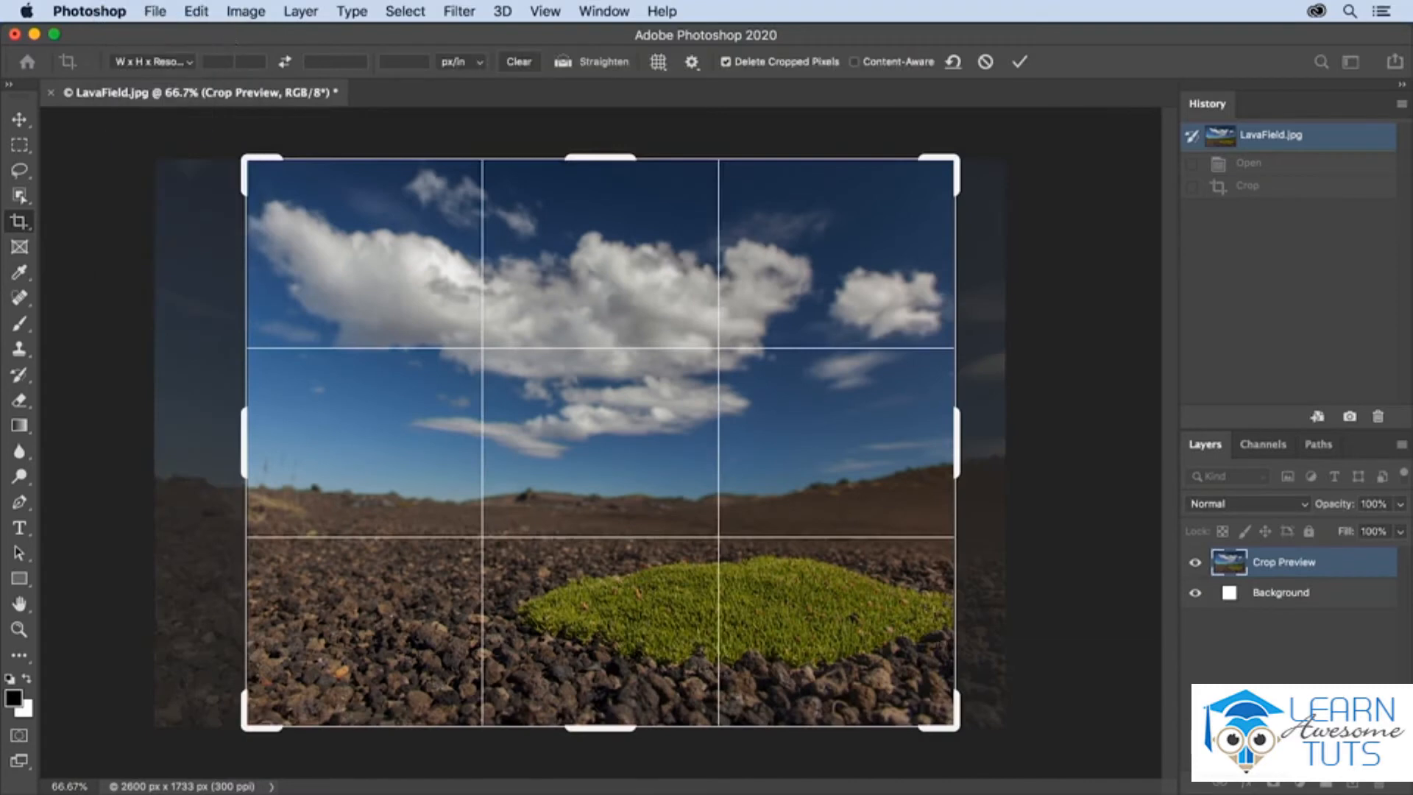
{"action": "left_click", "coordinate": [232, 62]}
{"action": "type", "text": "5in"}
{"action": "key", "text": "Tab"}
{"action": "type", "text": "4in"}
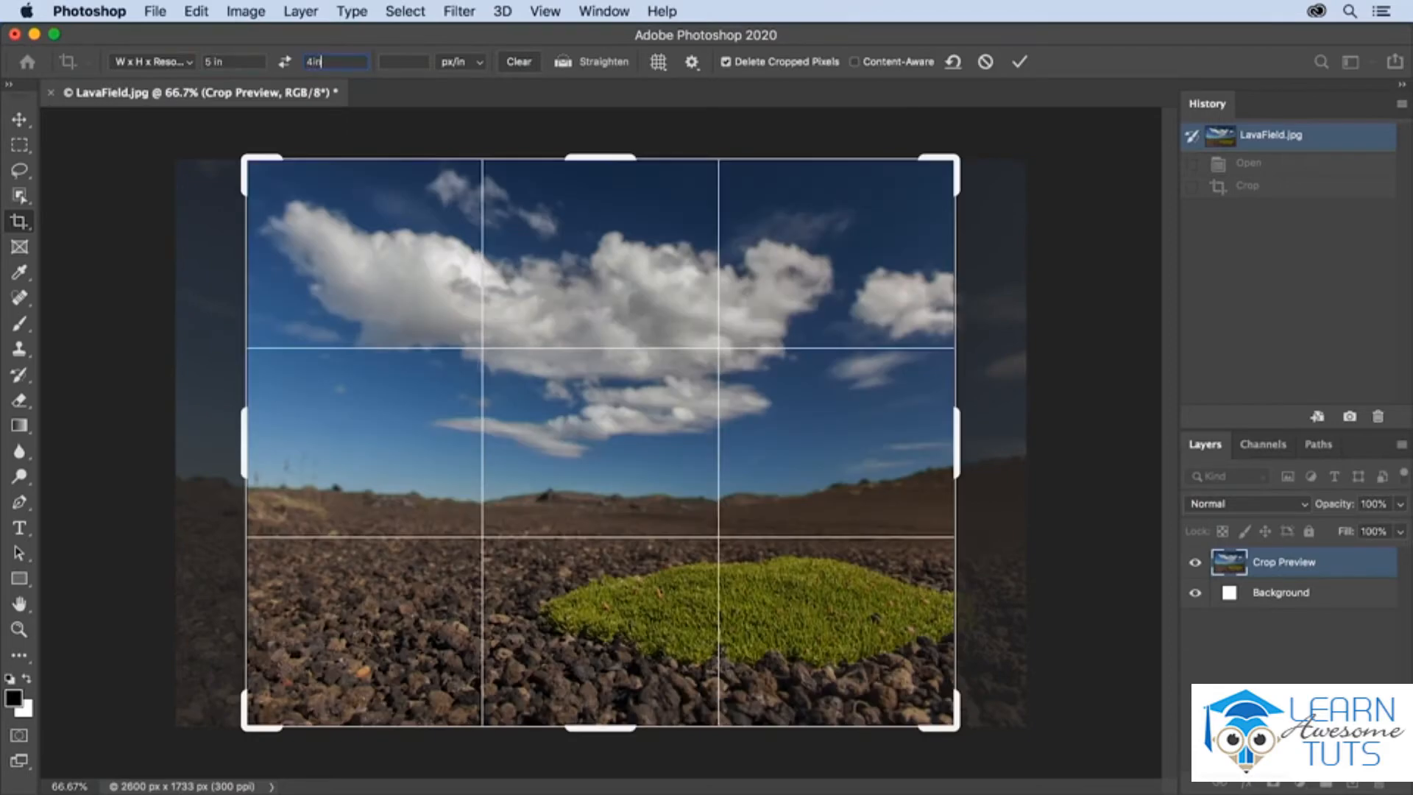
{"action": "key", "text": "Tab"}
{"action": "type", "text": "300"}
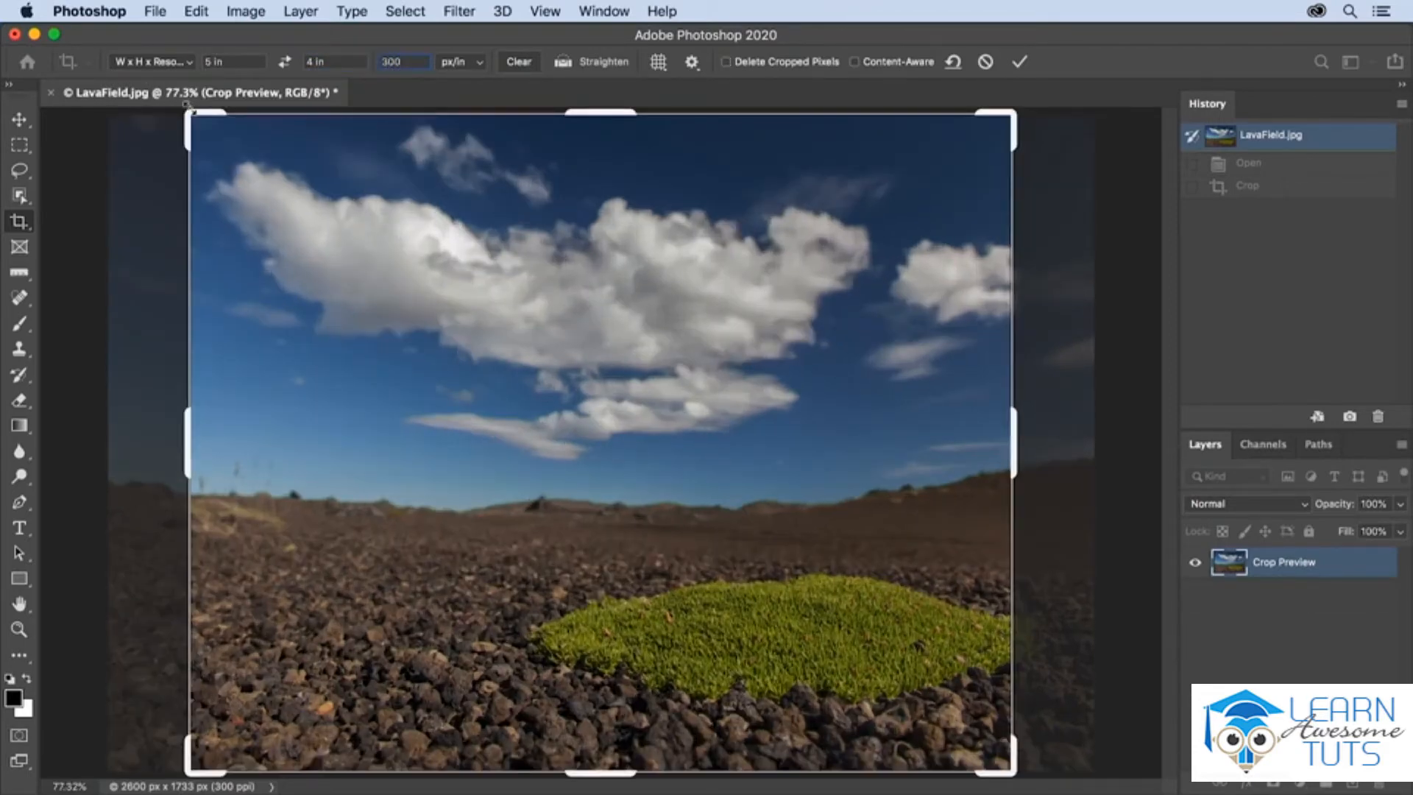
Apply a slightly smaller crop with the photo repositioned inside it, and view the document's dimensions and resolution
{"action": "left_click_drag", "start_coordinate": [188, 111], "coordinate": [217, 134]}
{"action": "left_click_drag", "start_coordinate": [328, 252], "coordinate": [315, 298]}
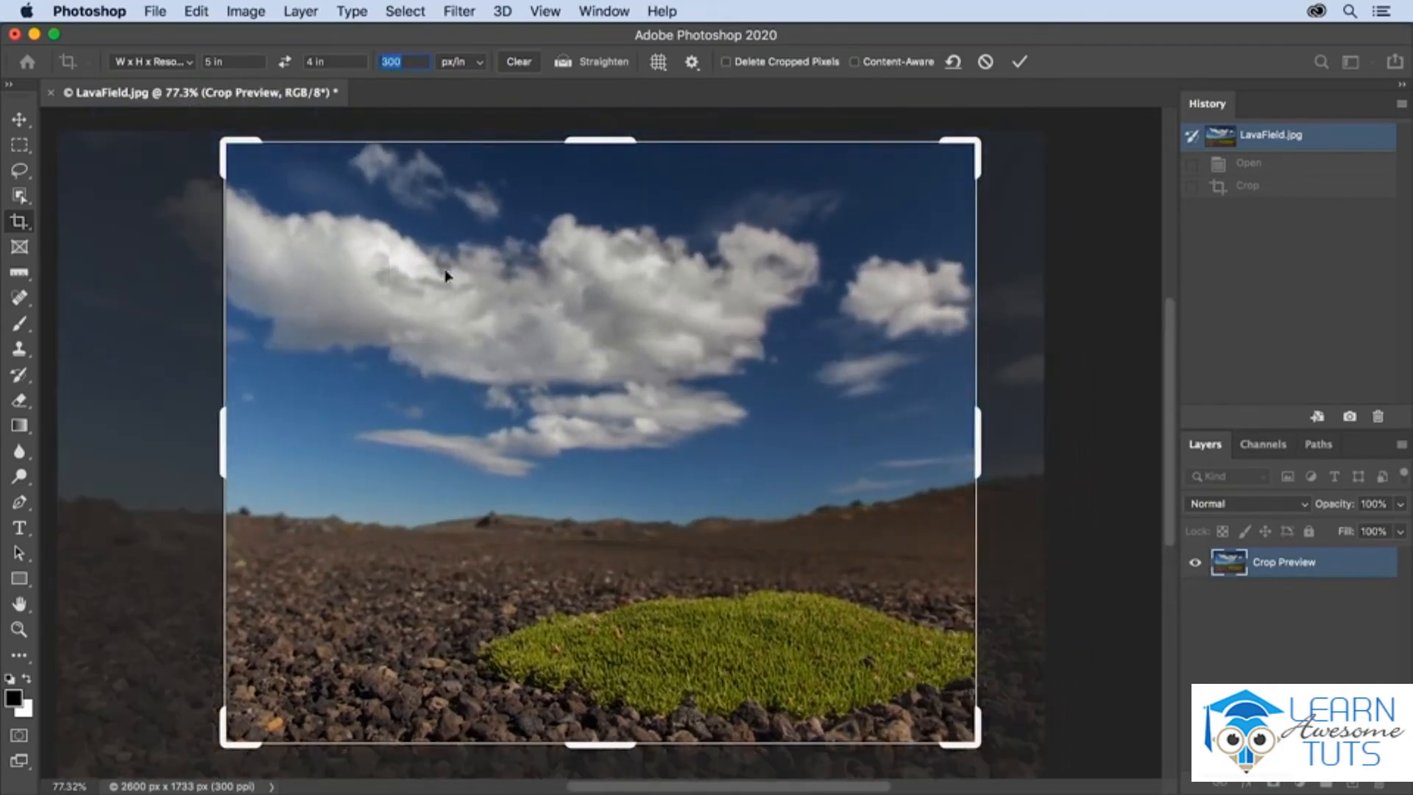
{"action": "left_click", "coordinate": [1019, 62]}
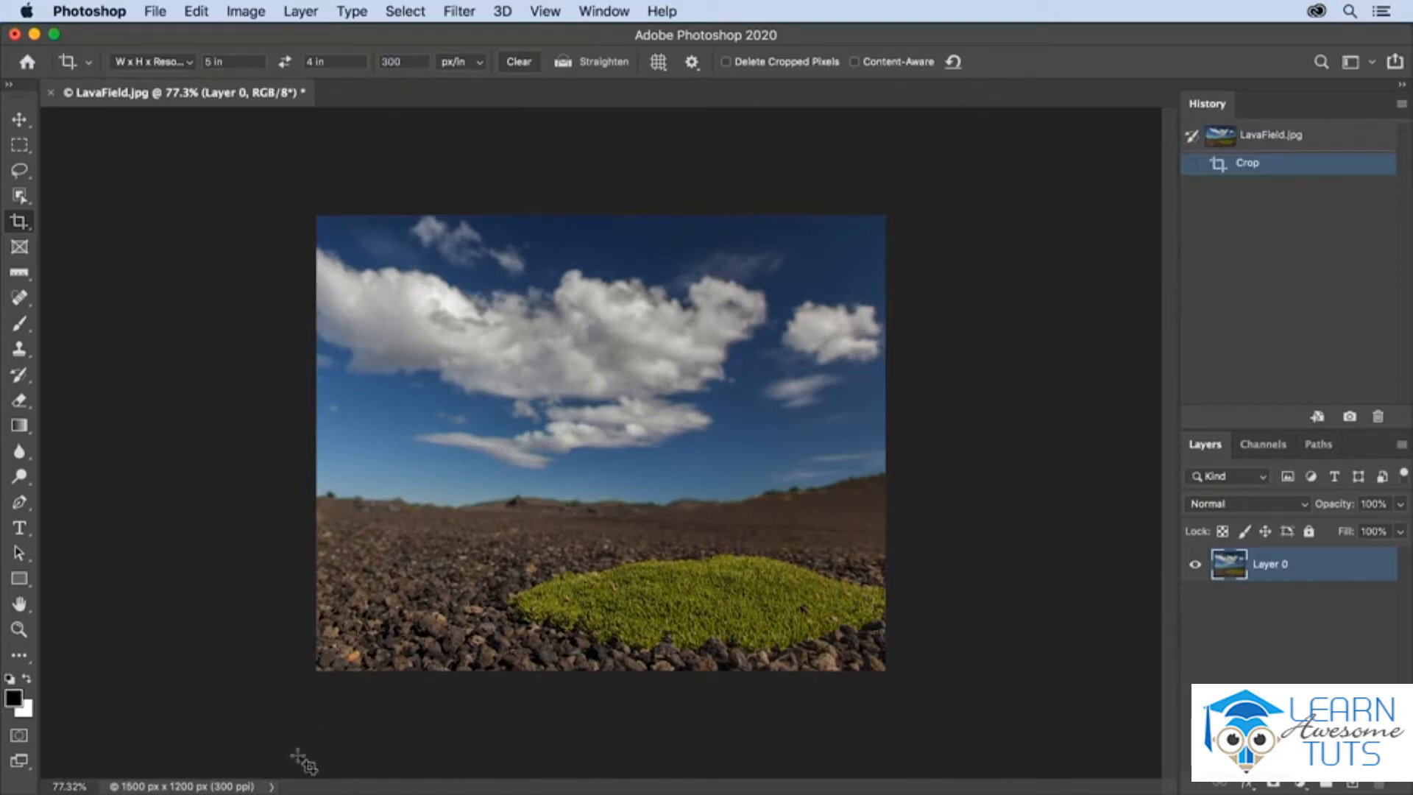
{"action": "left_click", "coordinate": [253, 786]}
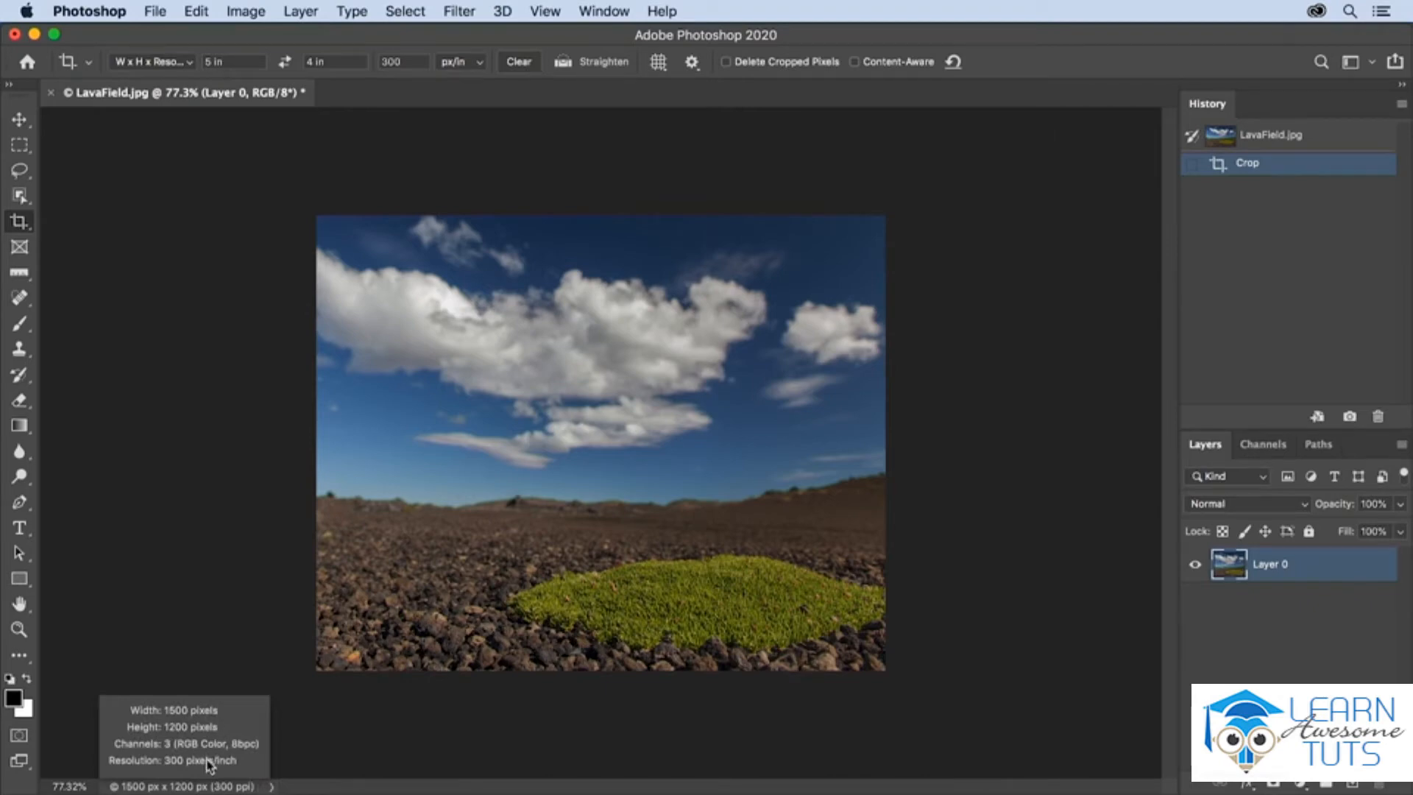
{"action": "left_click", "coordinate": [239, 627]}
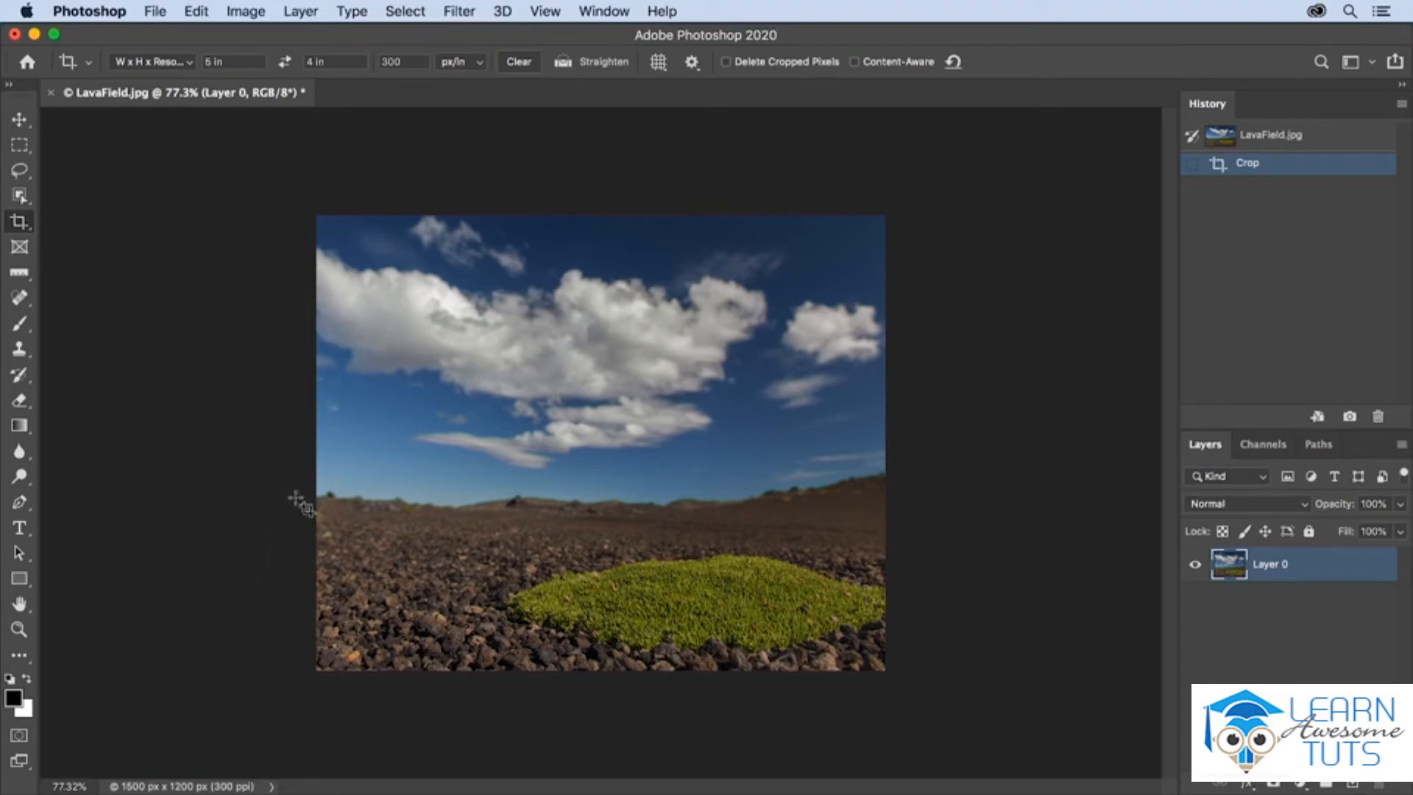
Clear the crop values and set the crop size to 725 px wide by 88 px high
{"action": "left_click", "coordinate": [519, 64]}
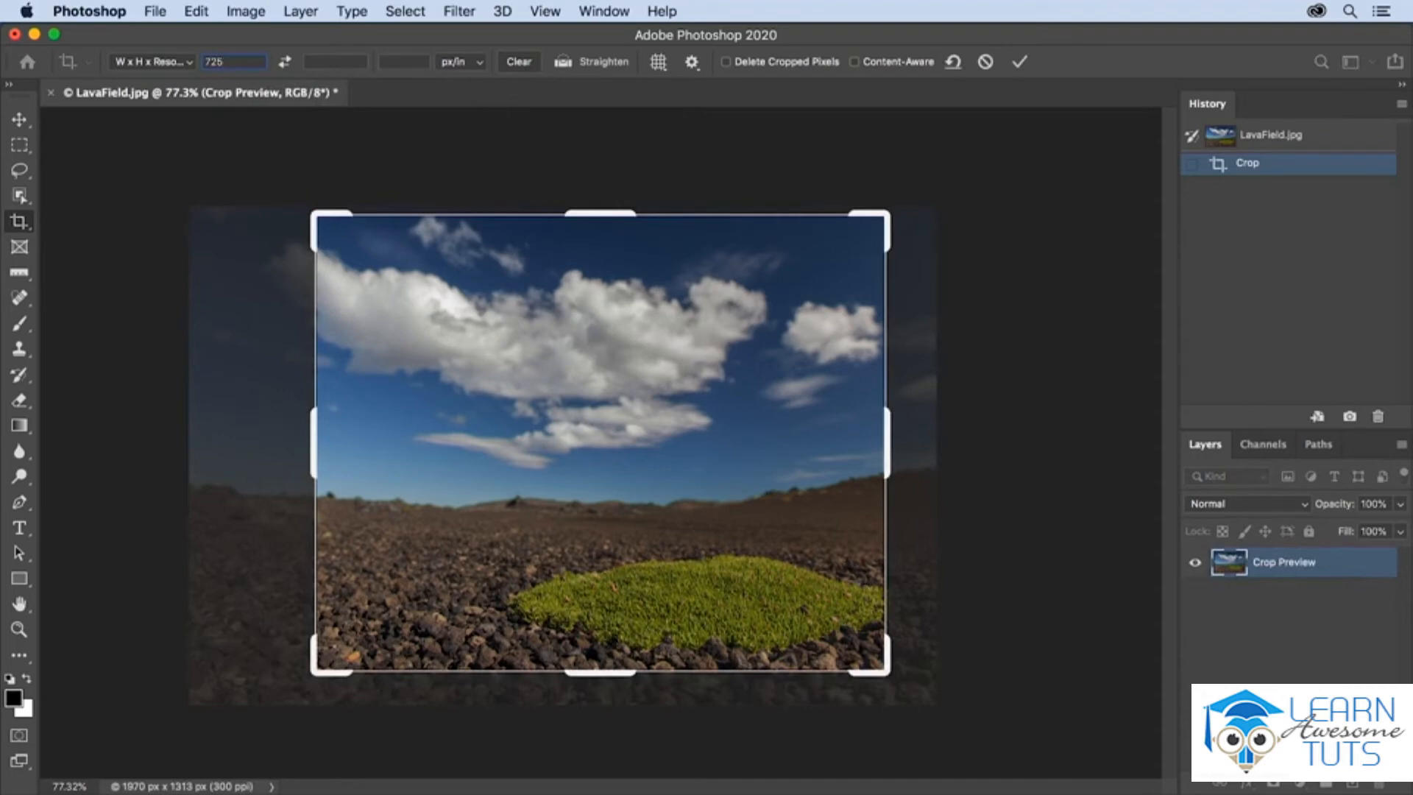
{"action": "type", "text": "px"}
{"action": "type", "text": "88px"}
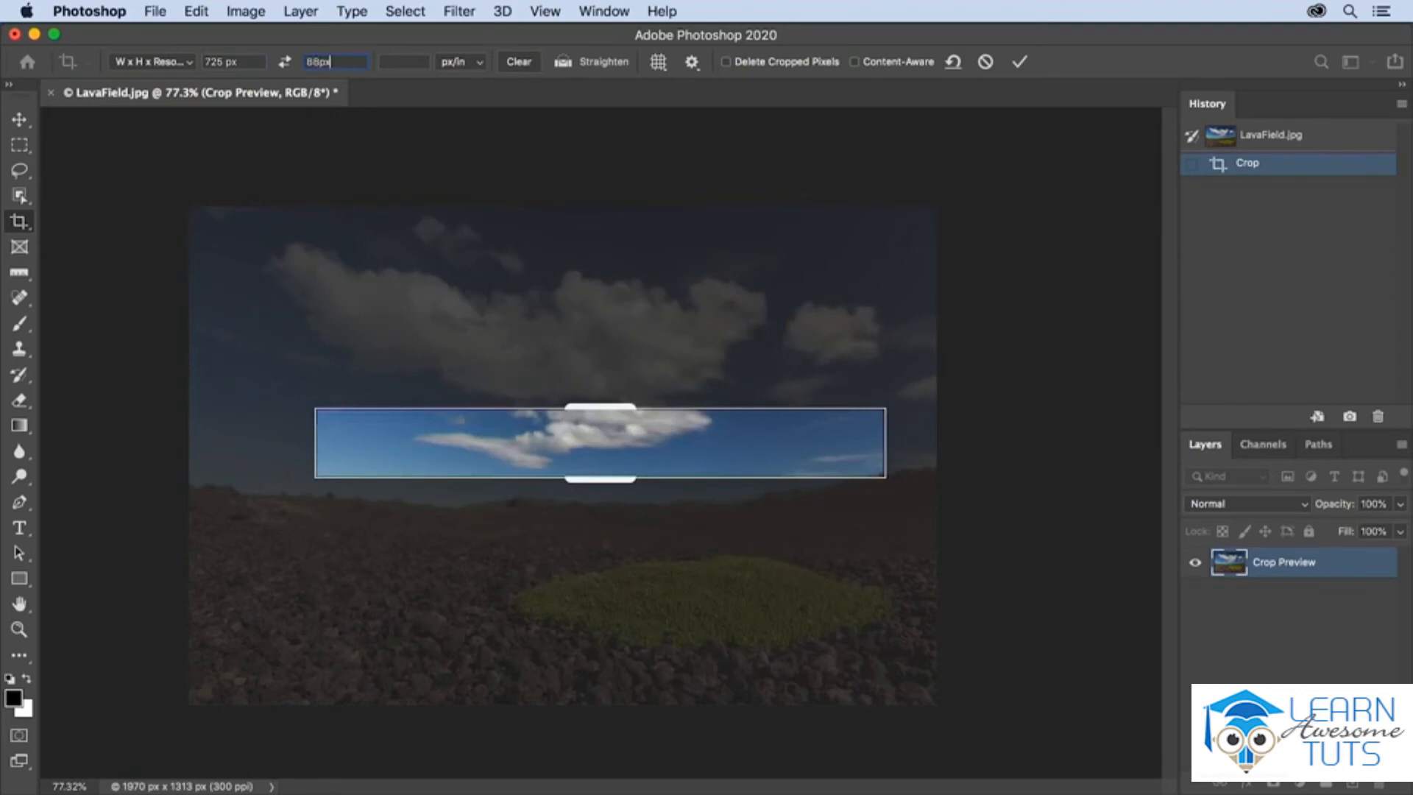
Shift the photo so the crop strip frames the large white clouds, and apply the crop
{"action": "left_click", "coordinate": [498, 448]}
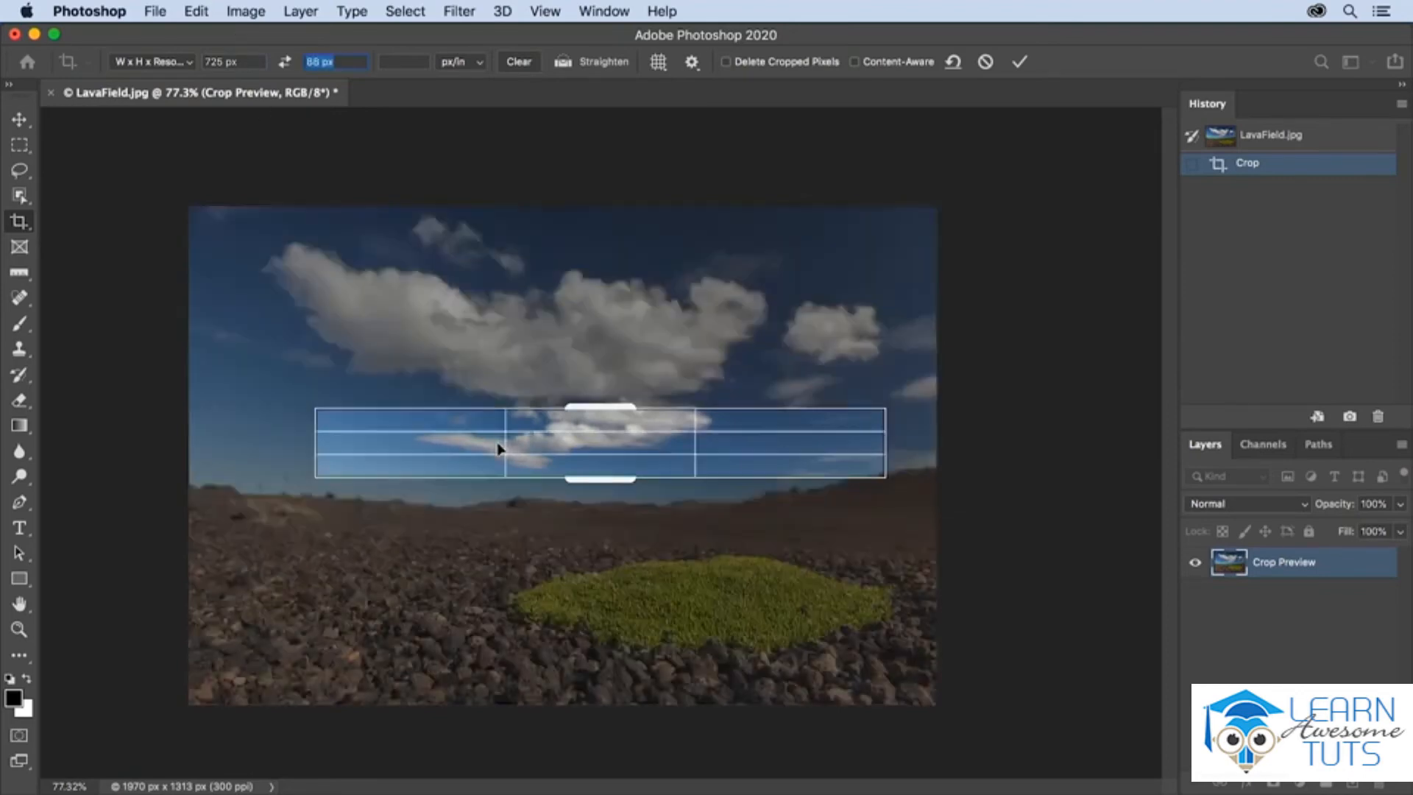
{"action": "left_click_drag", "start_coordinate": [520, 447], "coordinate": [524, 546]}
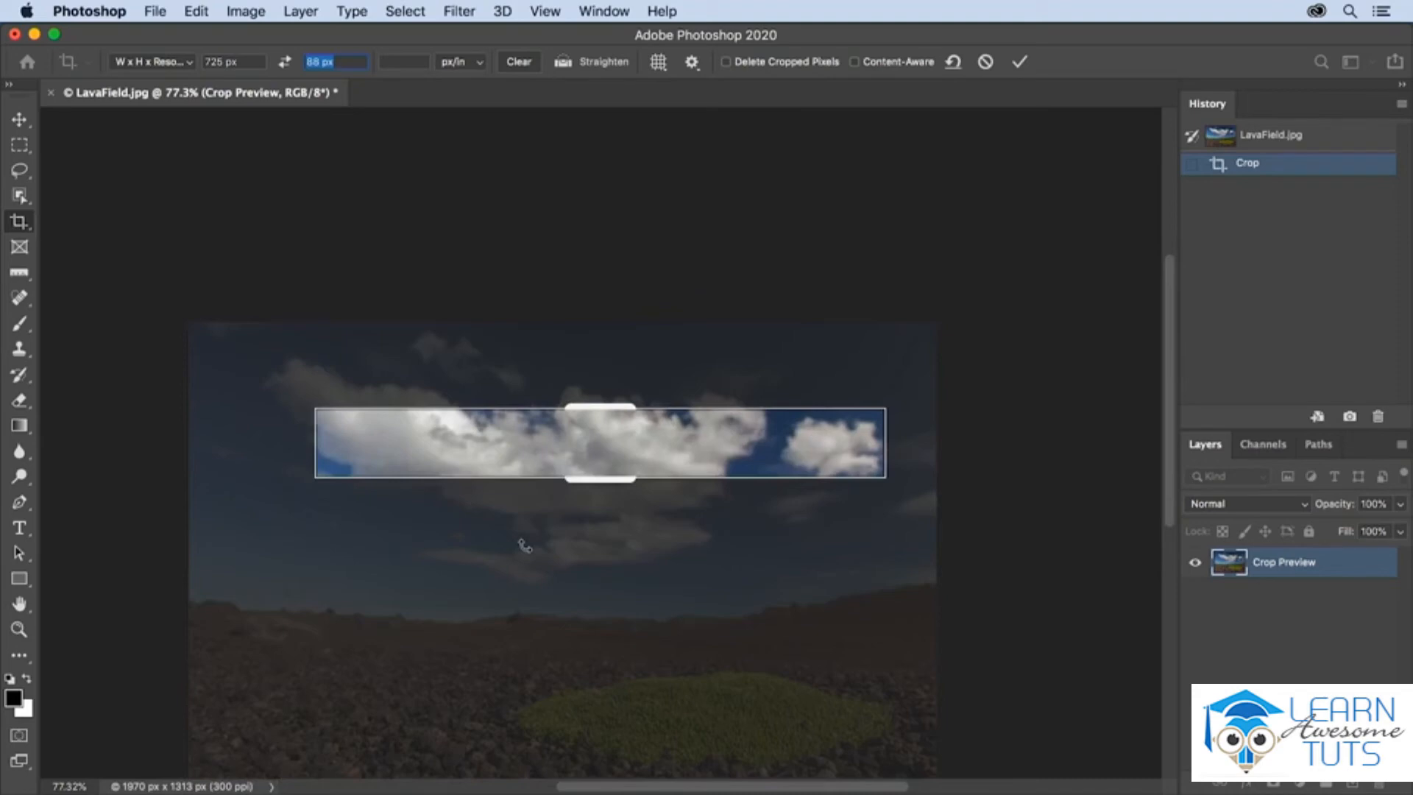
{"action": "key", "text": "Return"}
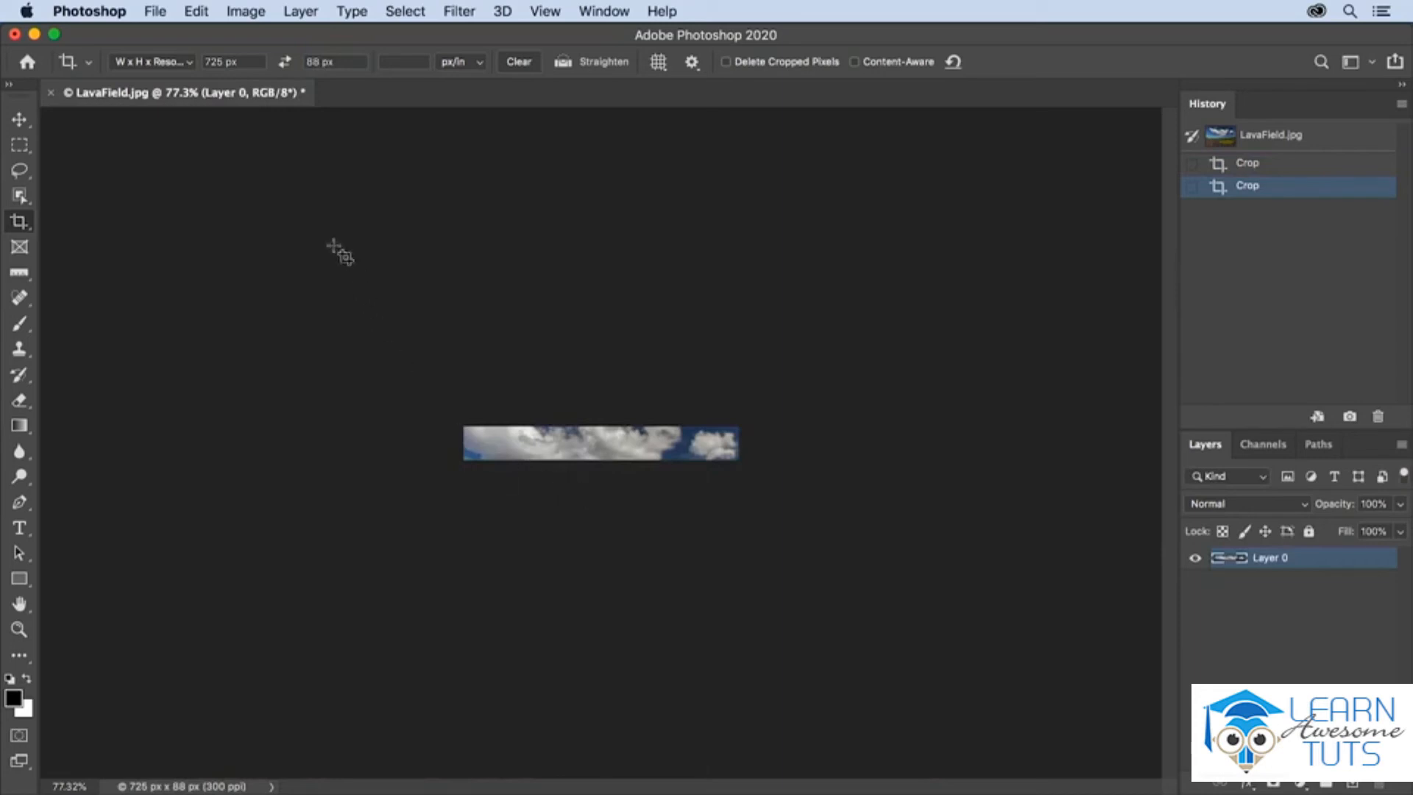
Save the crop size as a new crop preset named 725 x 88 px and check it in the preset list
{"action": "left_click", "coordinate": [188, 65]}
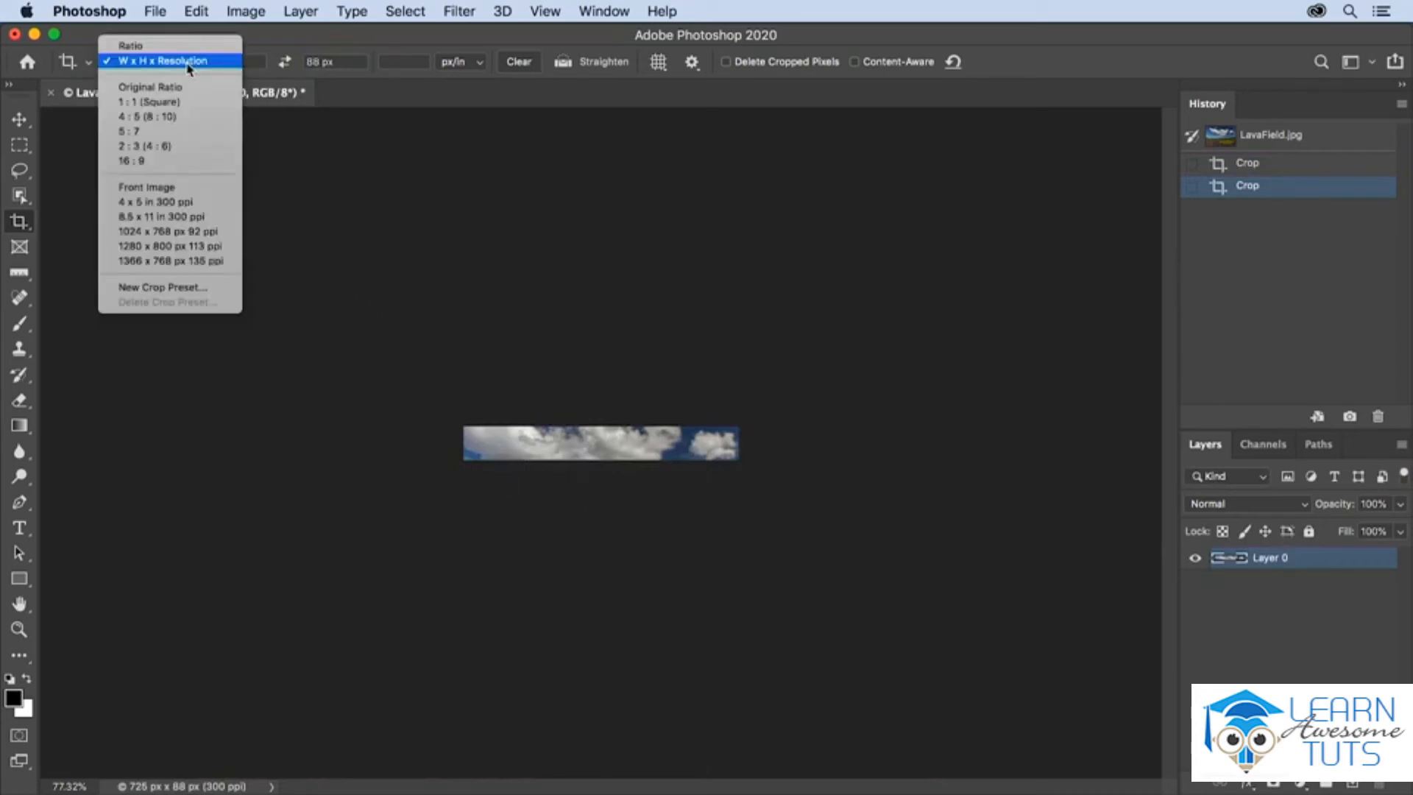
{"action": "left_click", "coordinate": [211, 287]}
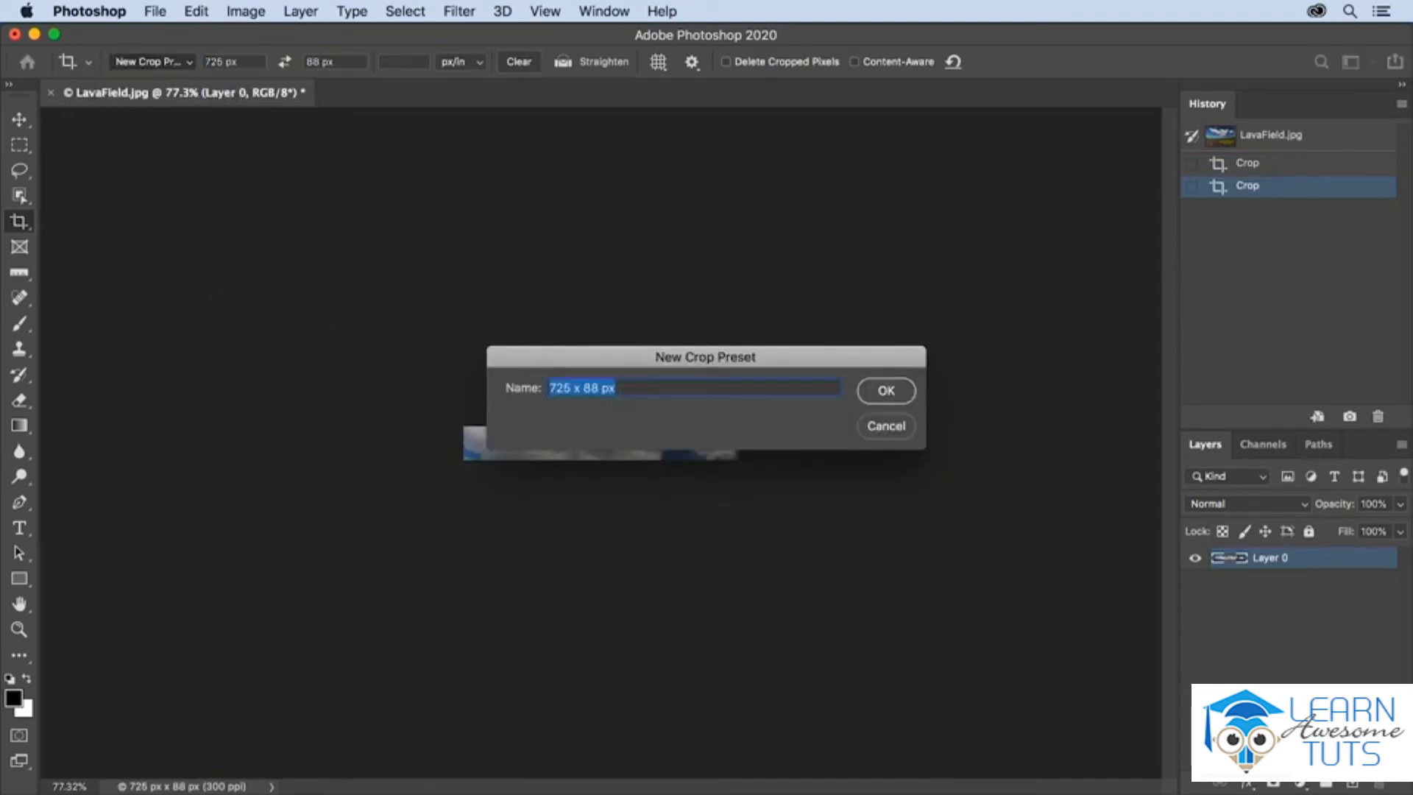
{"action": "left_click", "coordinate": [898, 390]}
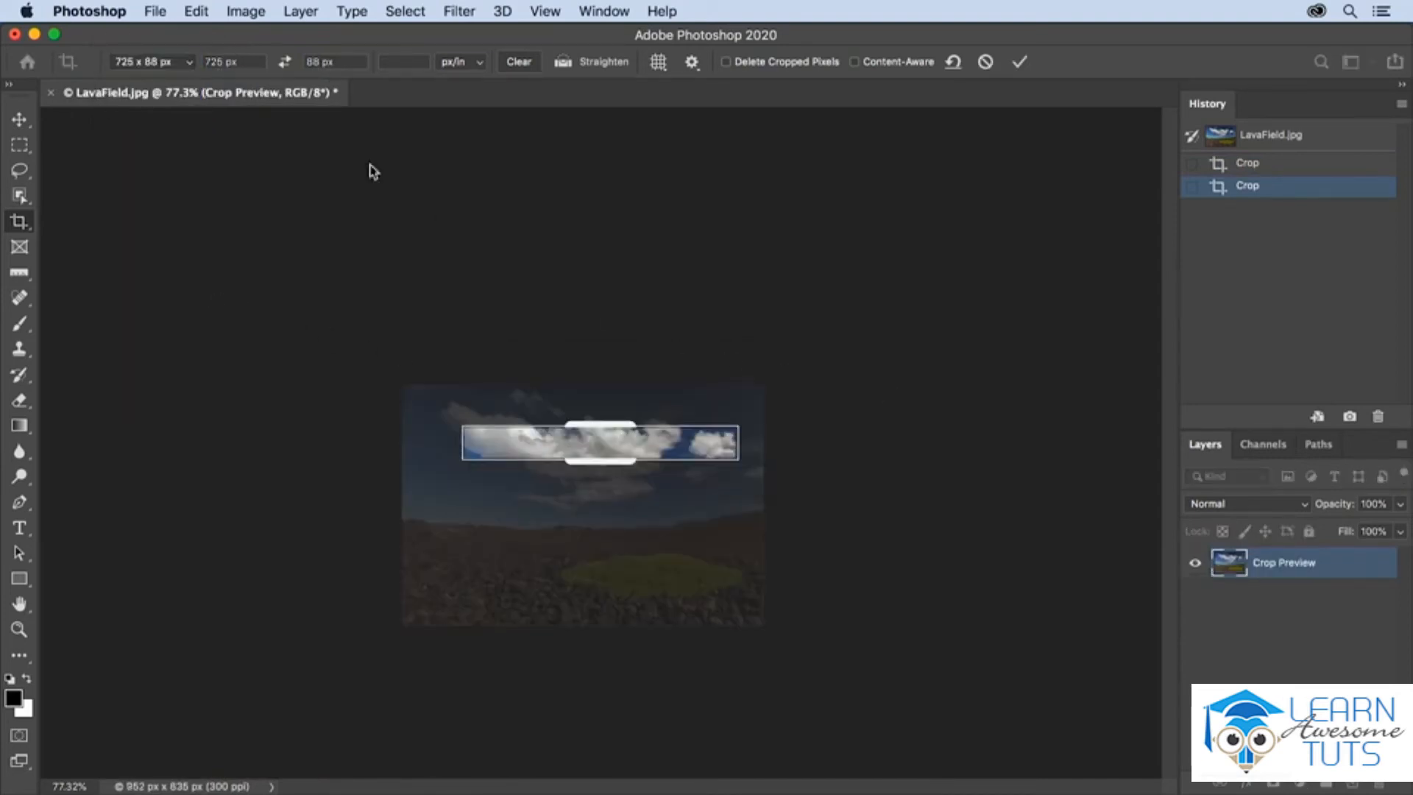
{"action": "left_click", "coordinate": [189, 62]}
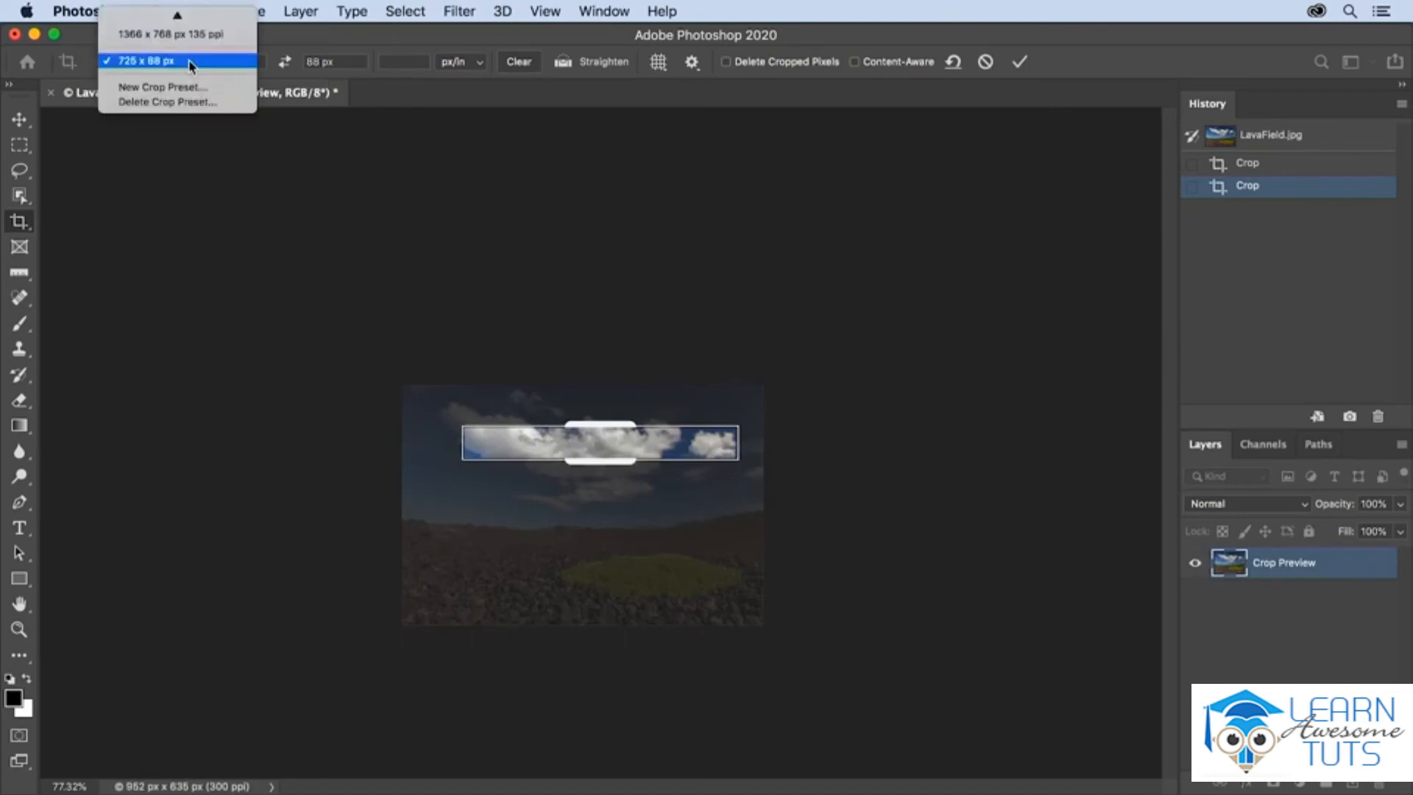
{"action": "scroll", "coordinate": [189, 61], "scroll_direction": "up", "scroll_amount": 5}
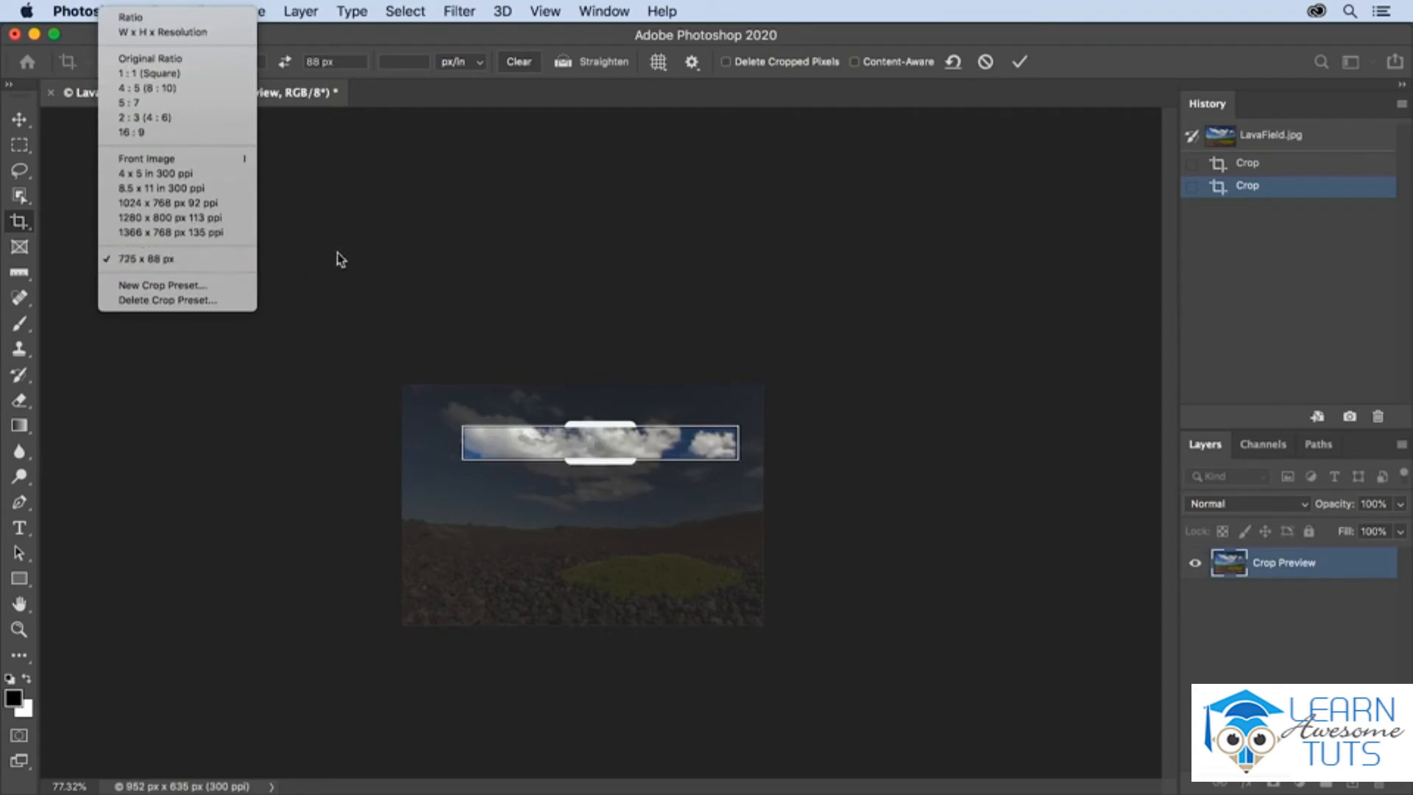
{"action": "left_click", "coordinate": [399, 253]}
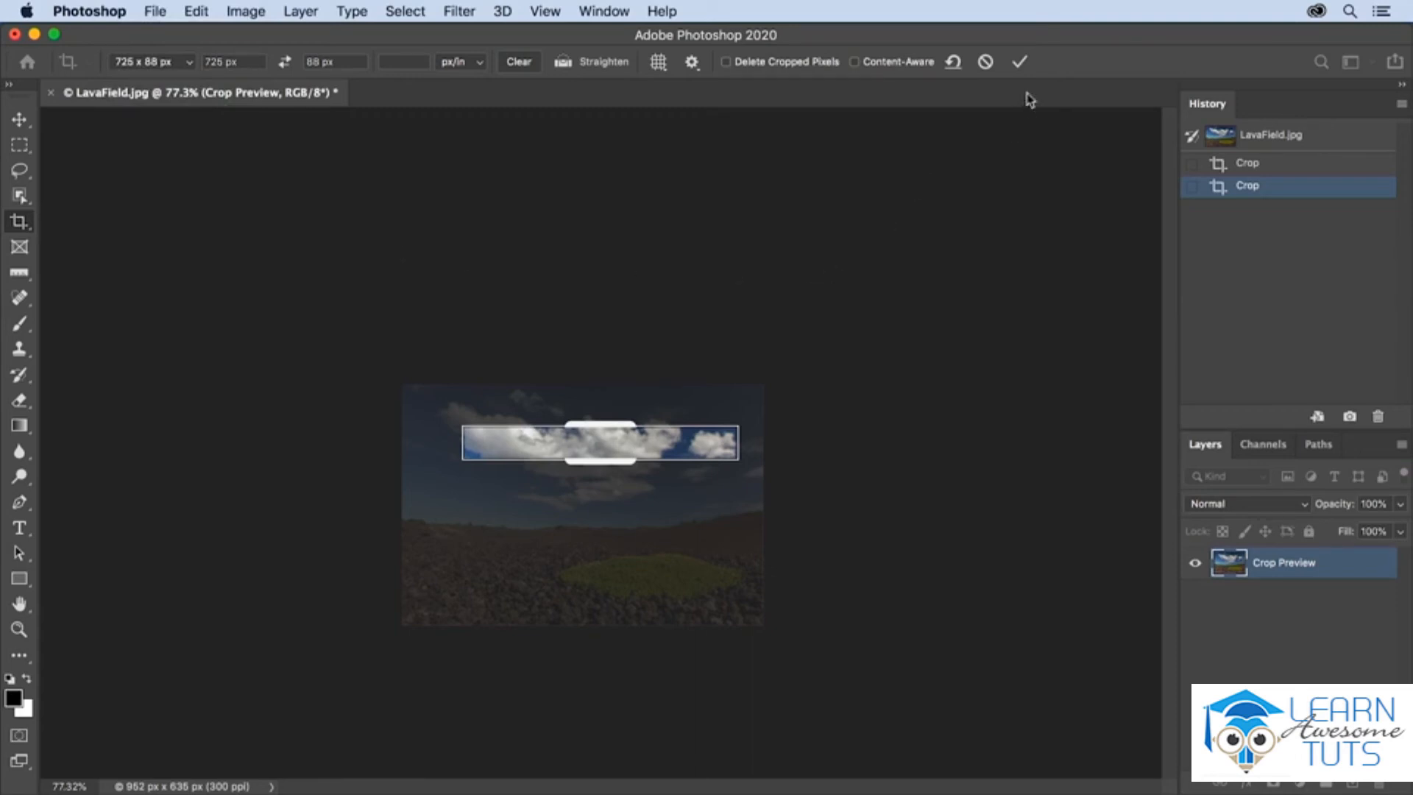
{"action": "key", "text": "Return"}
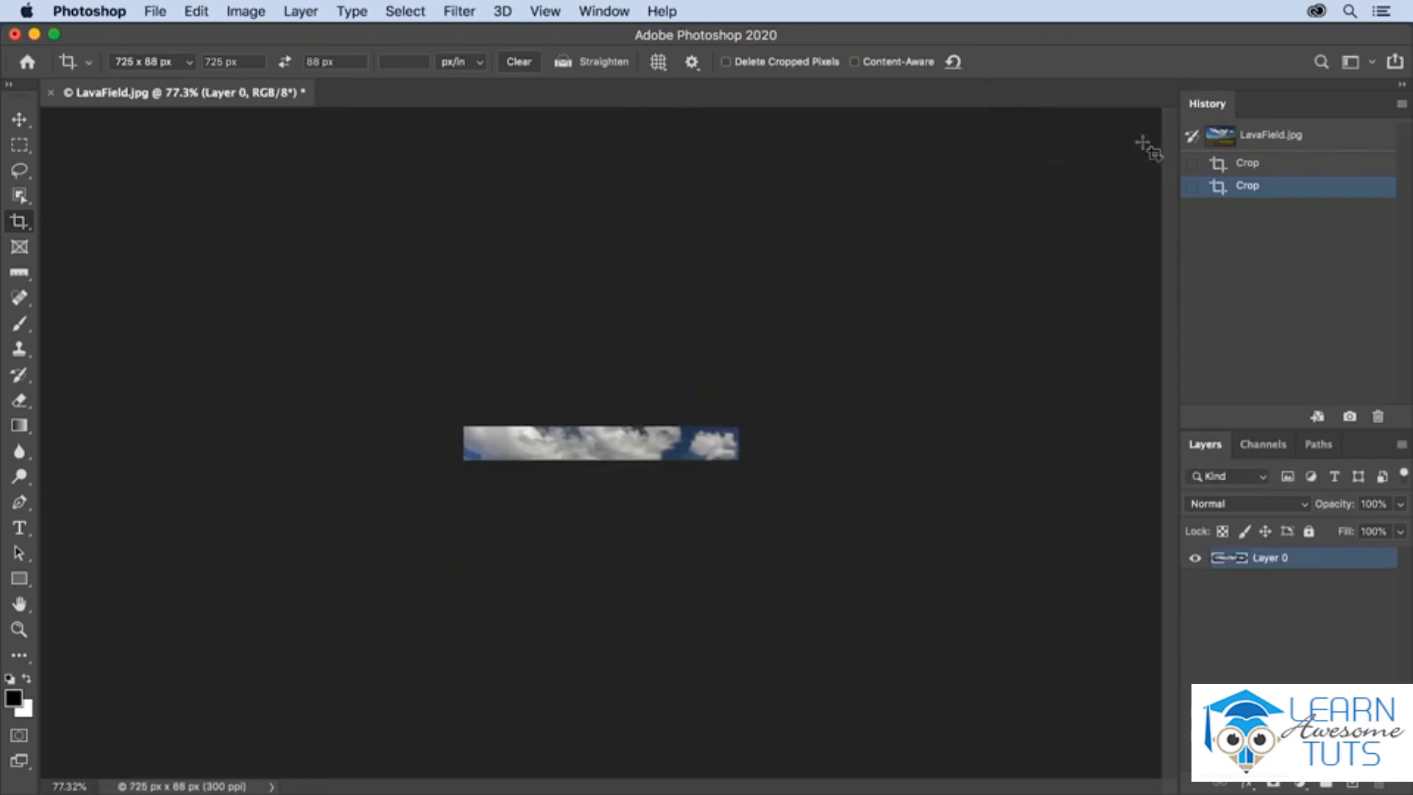
Restore the original photo from its history snapshot and set the Rectangular Marquee's fixed size to 725 by 88 px
{"action": "left_click", "coordinate": [1278, 137]}
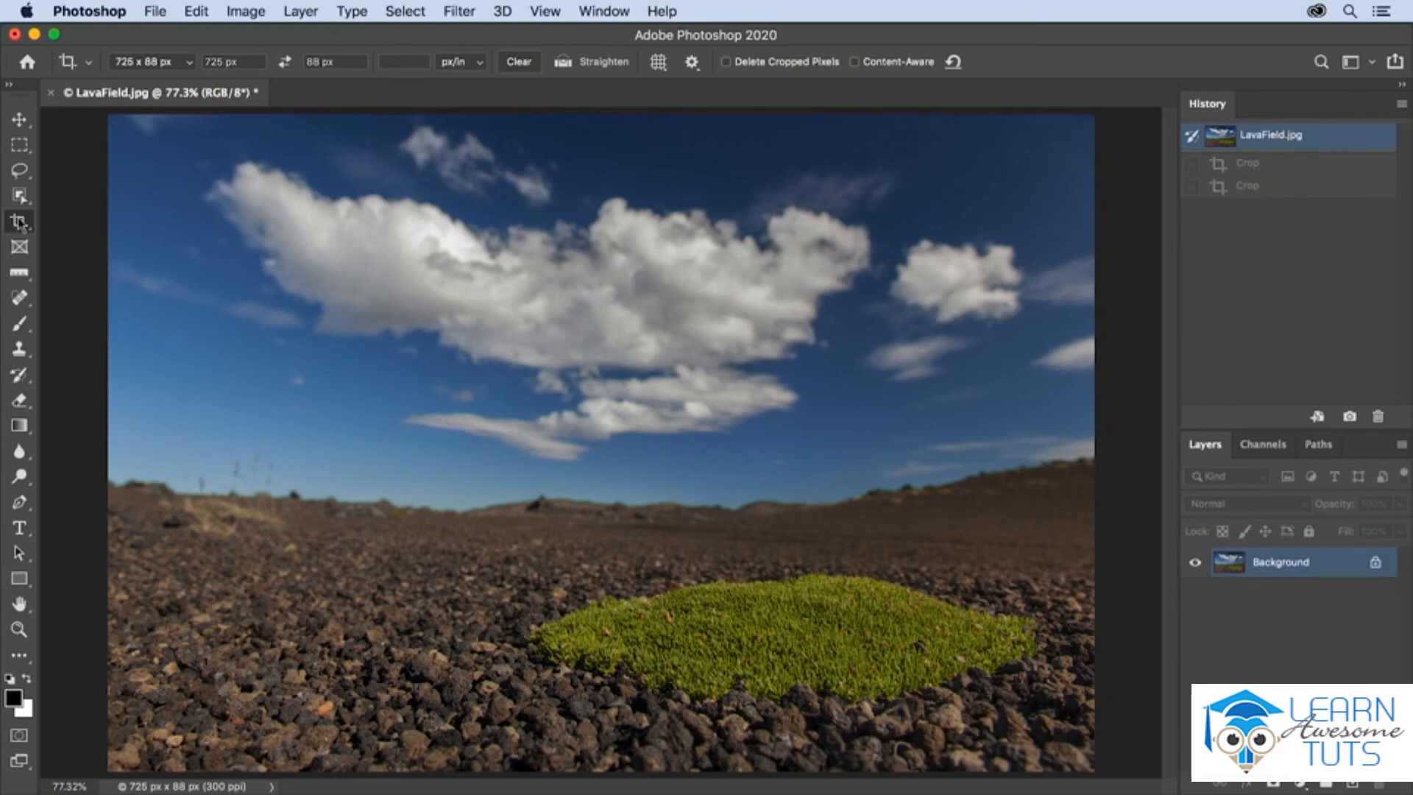
{"action": "left_click", "coordinate": [20, 145]}
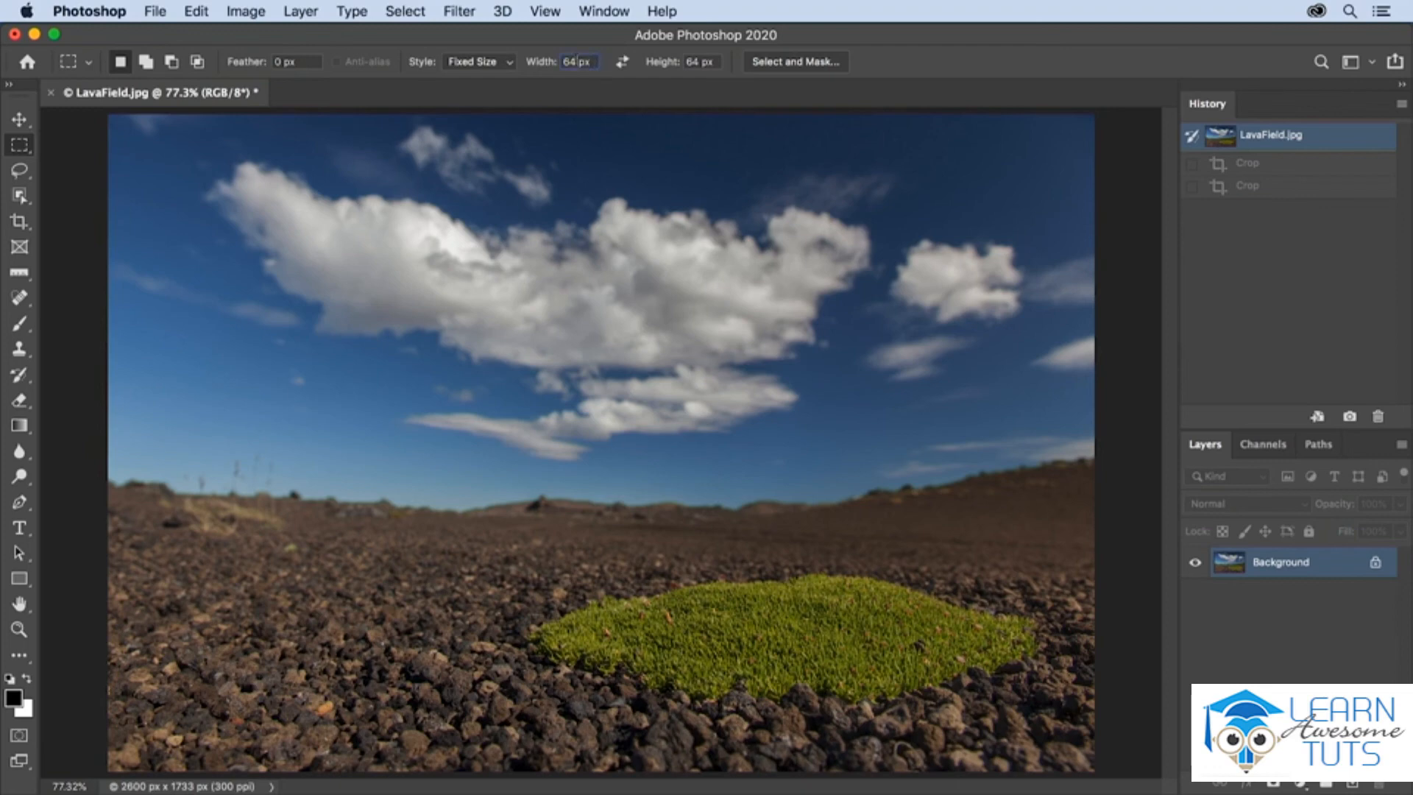
{"action": "double_click", "coordinate": [569, 62]}
{"action": "type", "text": "725"}
{"action": "key", "text": "Tab"}
{"action": "type", "text": "88"}
Place the fixed-size selection over the green moss patch, crop the image to it, and deselect
{"action": "left_click", "coordinate": [429, 218]}
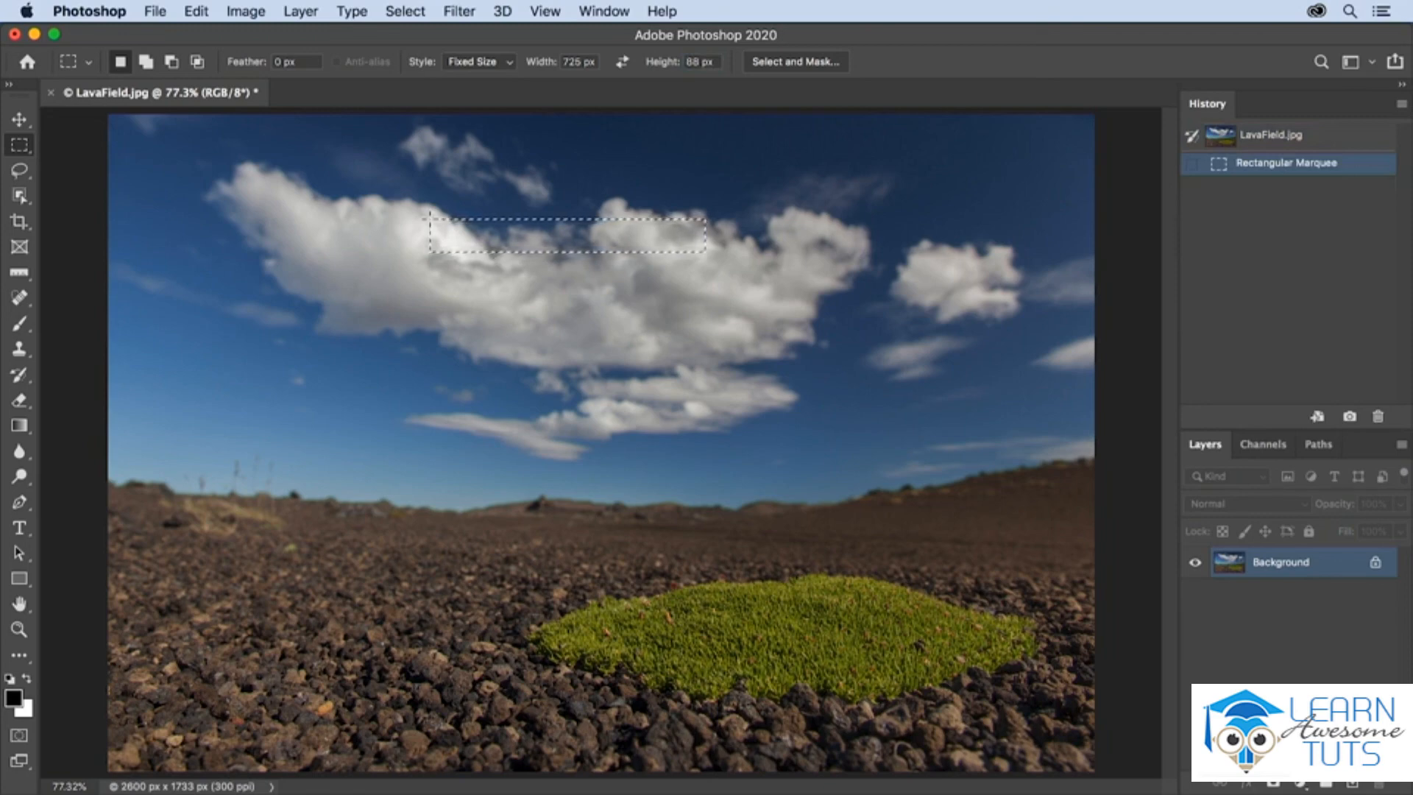
{"action": "left_click_drag", "start_coordinate": [471, 239], "coordinate": [703, 631]}
{"action": "left_click", "coordinate": [245, 11]}
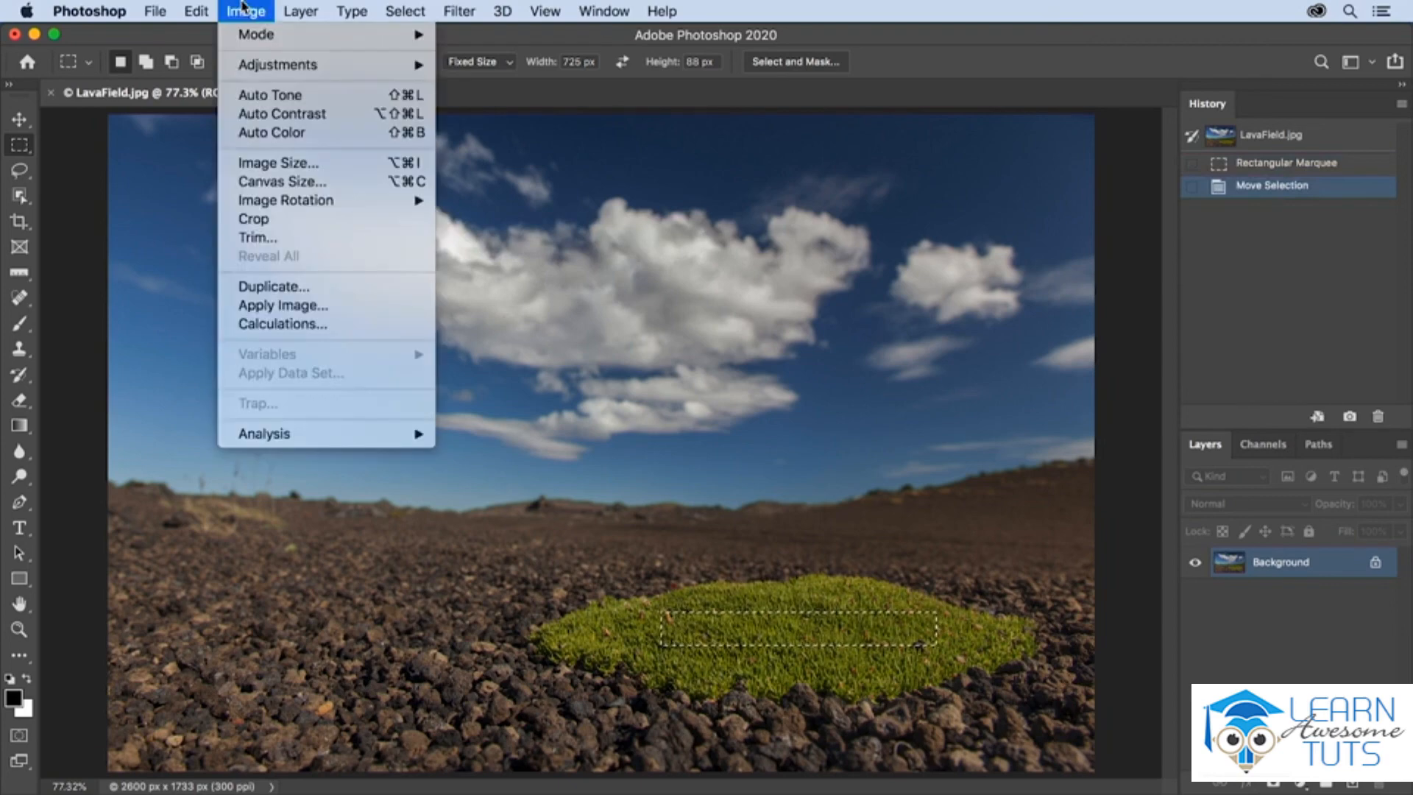
{"action": "left_click", "coordinate": [302, 221]}
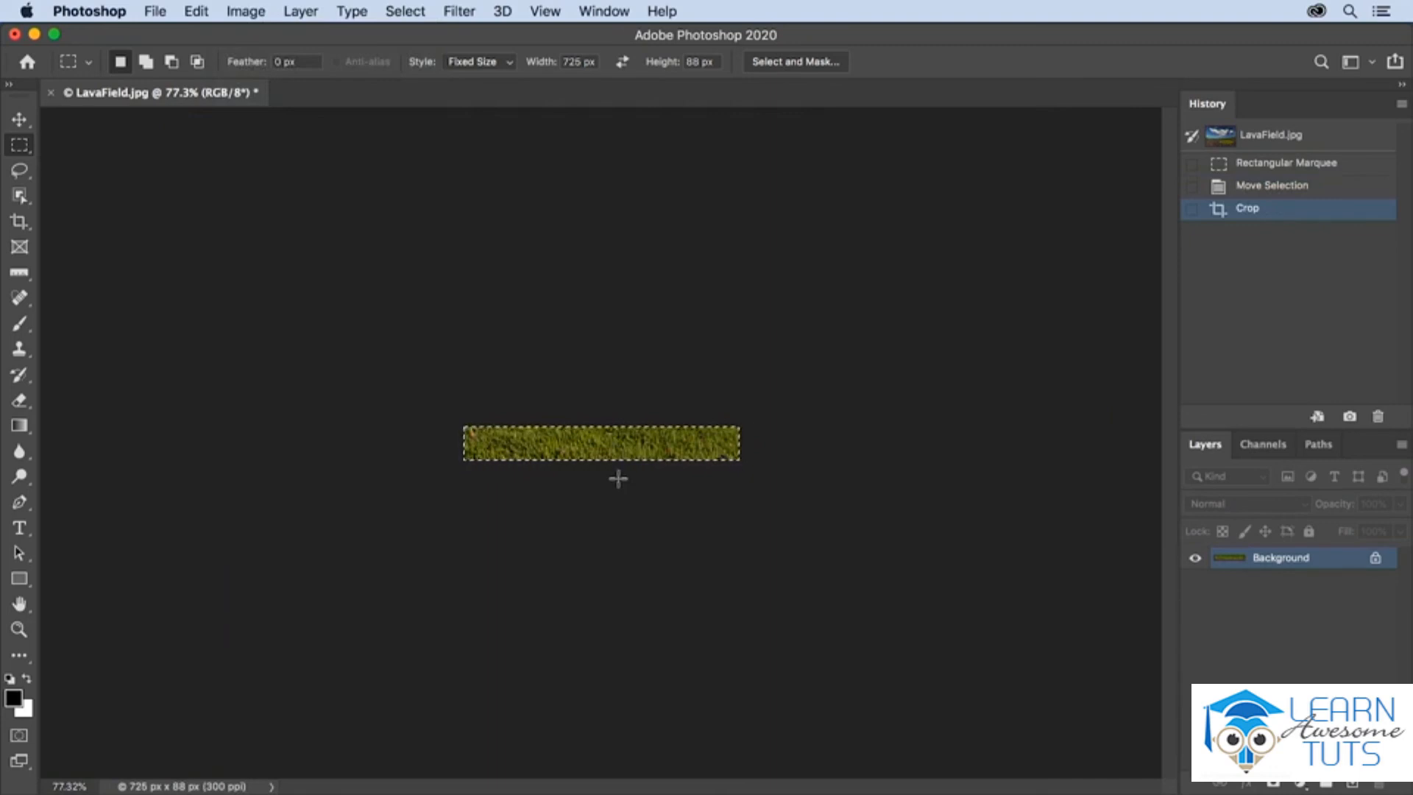
{"action": "key", "text": "super+d"}
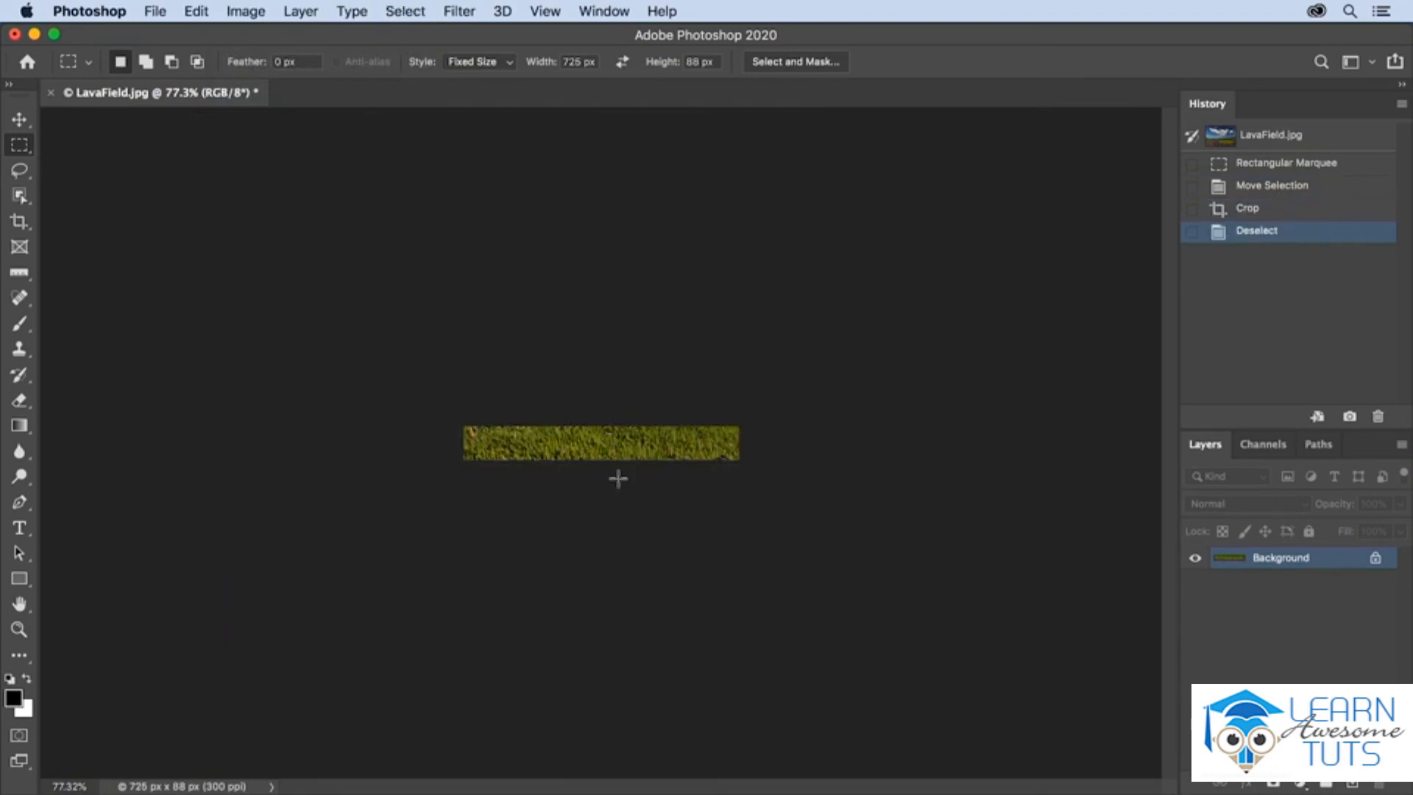